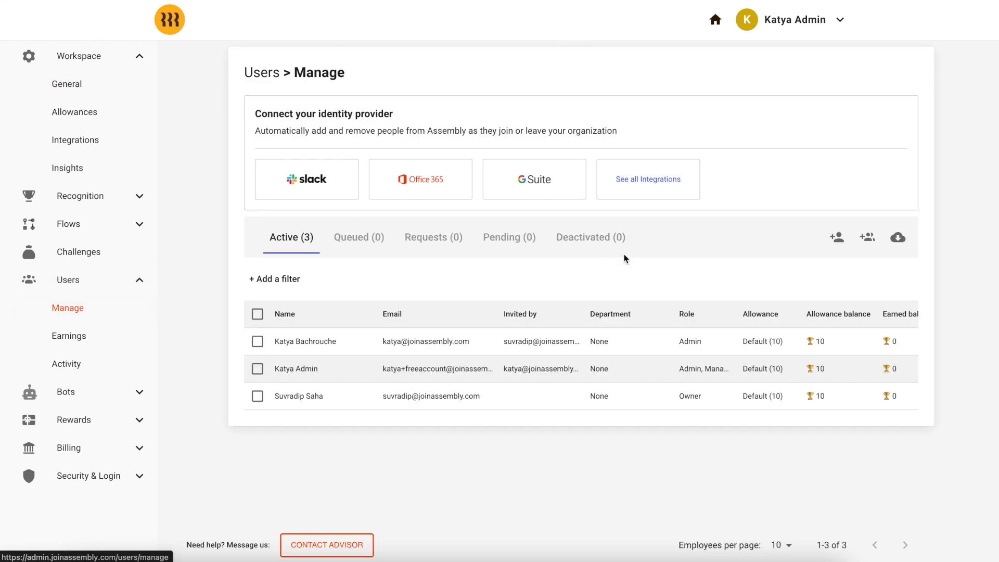
# - Find Rippling among the integrations, confirm admin rights, and open the Rippling log-in window
pyautogui.click(650, 183)
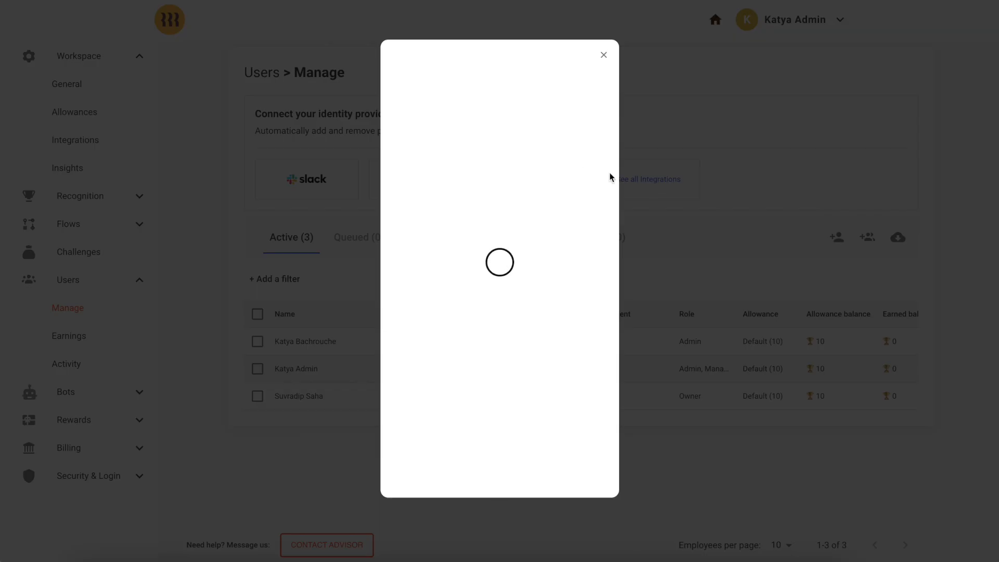
pyautogui.click(492, 113)
pyautogui.write('rip')
pyautogui.click(410, 165)
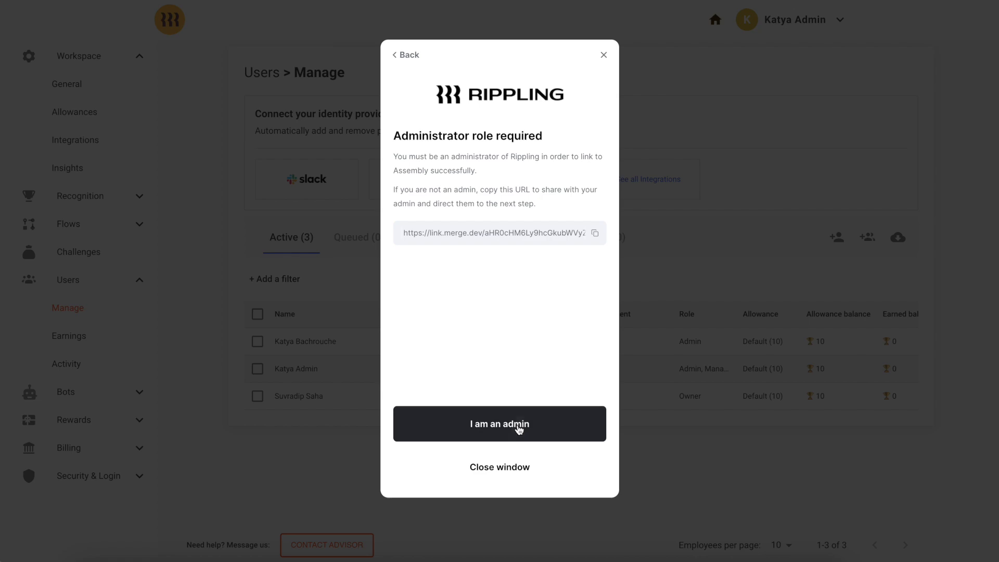
pyautogui.click(517, 424)
pyautogui.click(509, 467)
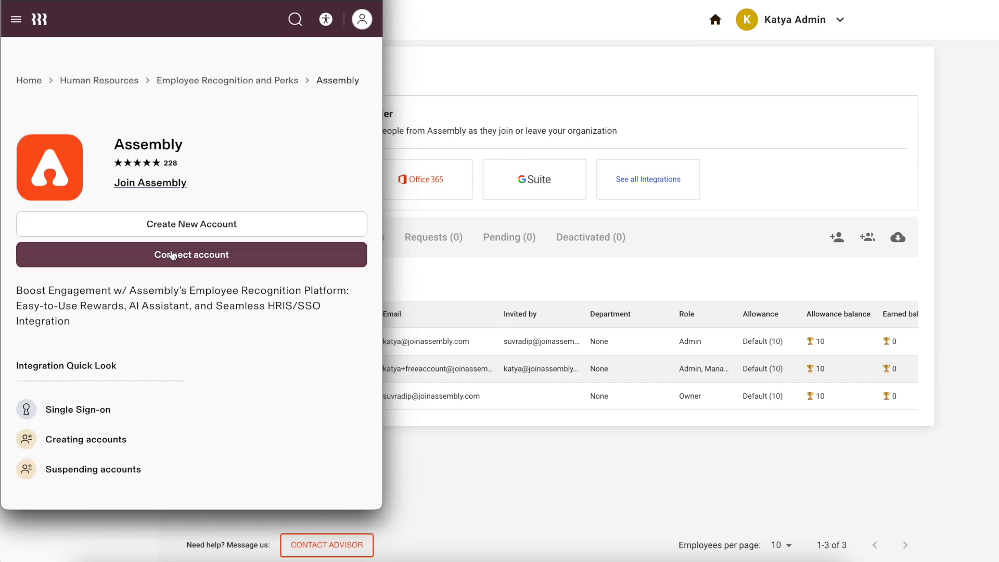
# - Connect the account as 'I'm the Assembly admin, I'll install it' and authorize Assembly's data access
pyautogui.click(181, 260)
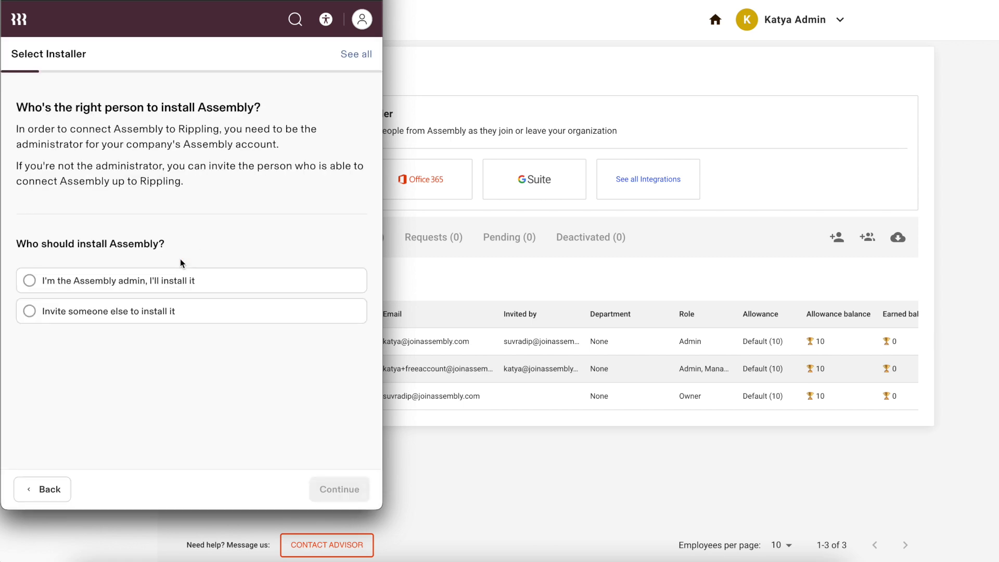
pyautogui.click(175, 280)
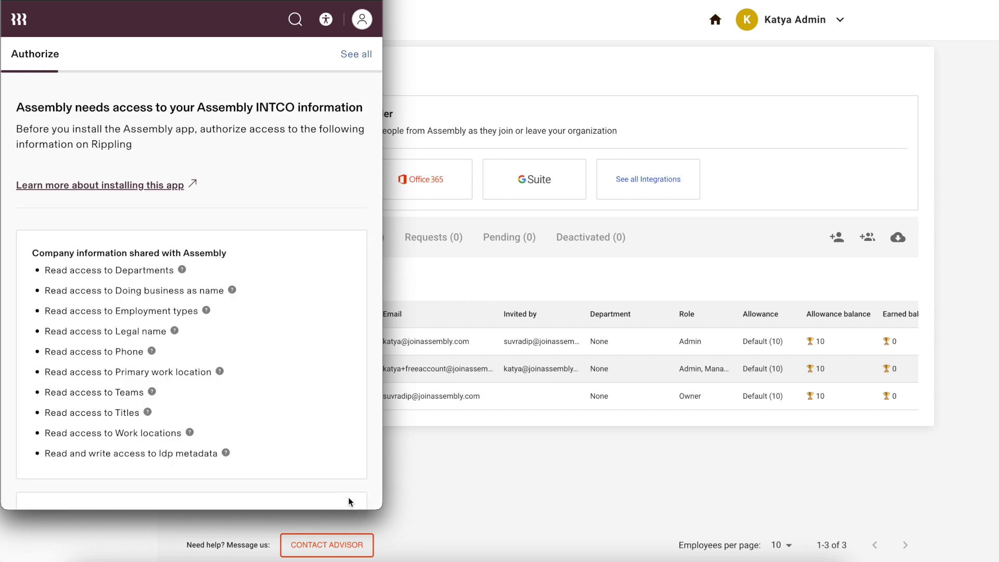
pyautogui.scroll(-4, 326, 446)
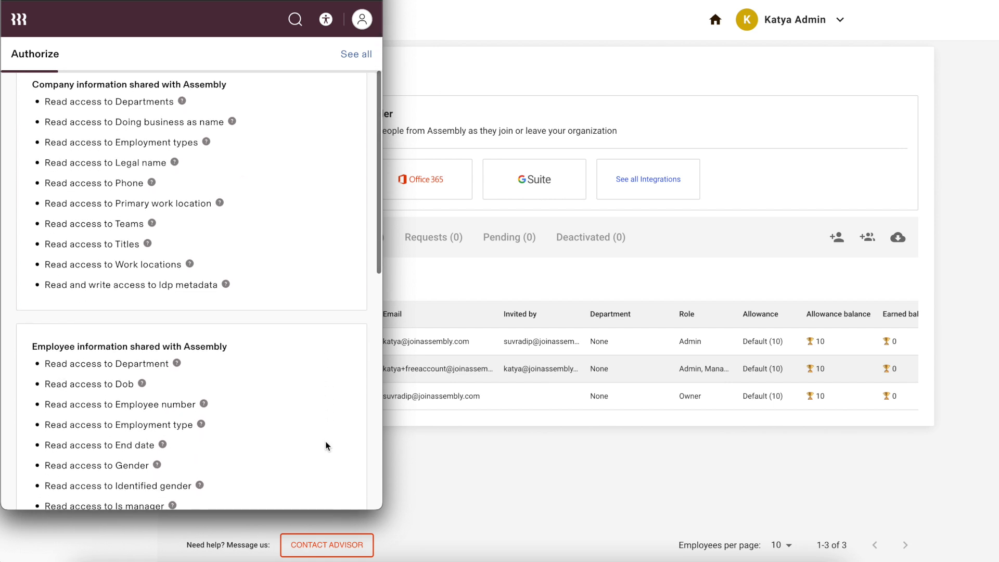
pyautogui.scroll(-4, 325, 441)
pyautogui.scroll(-4, 325, 446)
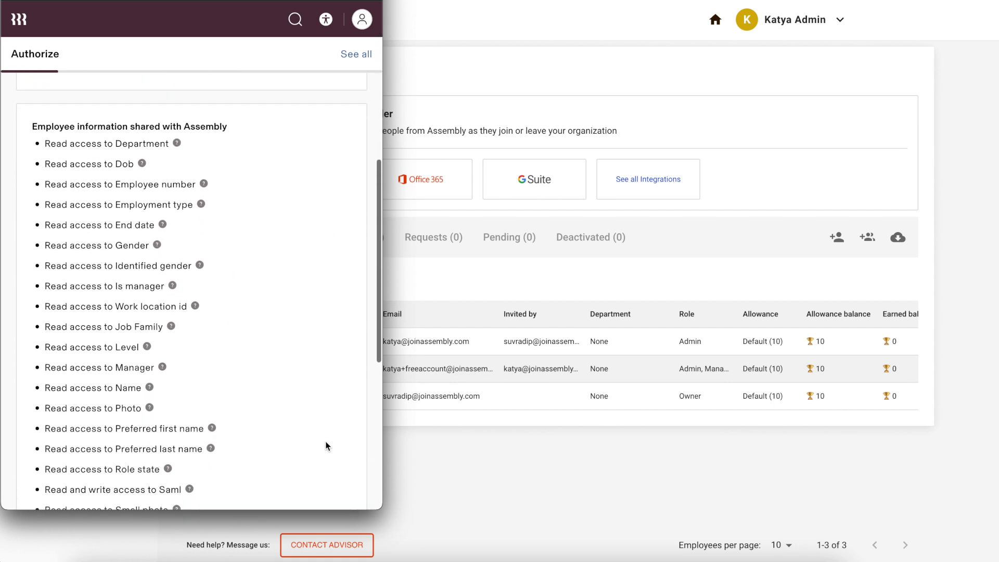
pyautogui.scroll(-1, 326, 446)
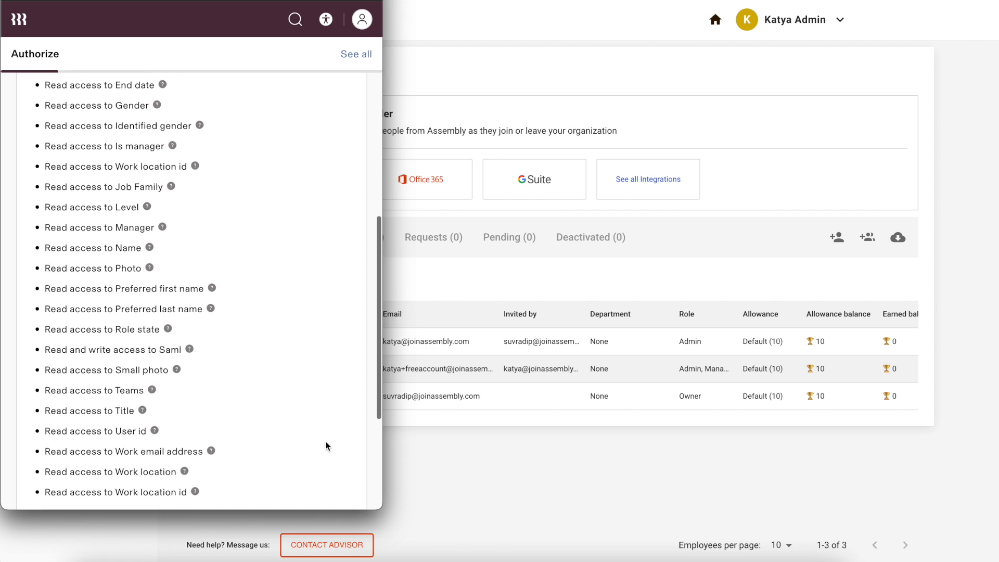
pyautogui.scroll(-4, 326, 446)
pyautogui.scroll(-1, 325, 441)
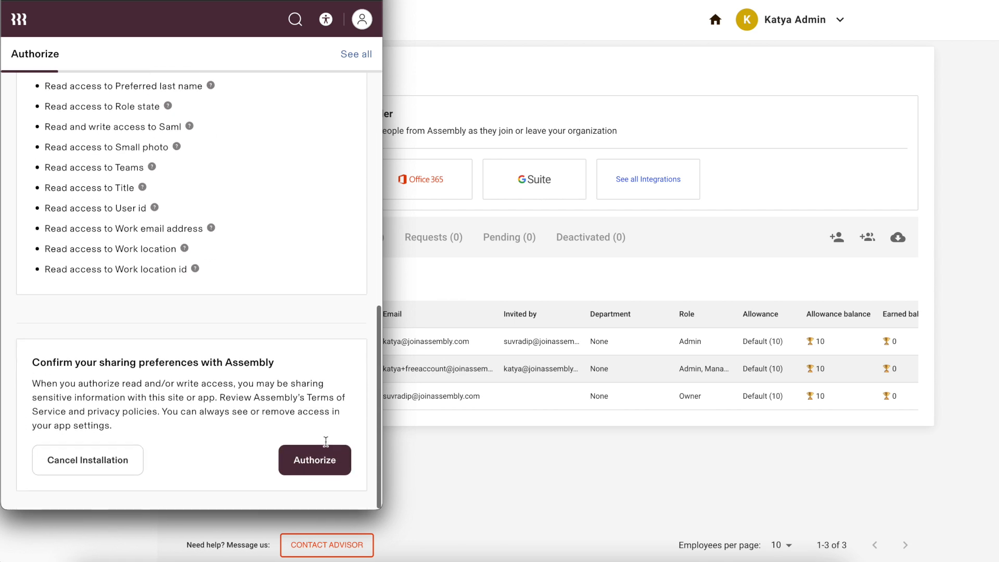
pyautogui.click(325, 461)
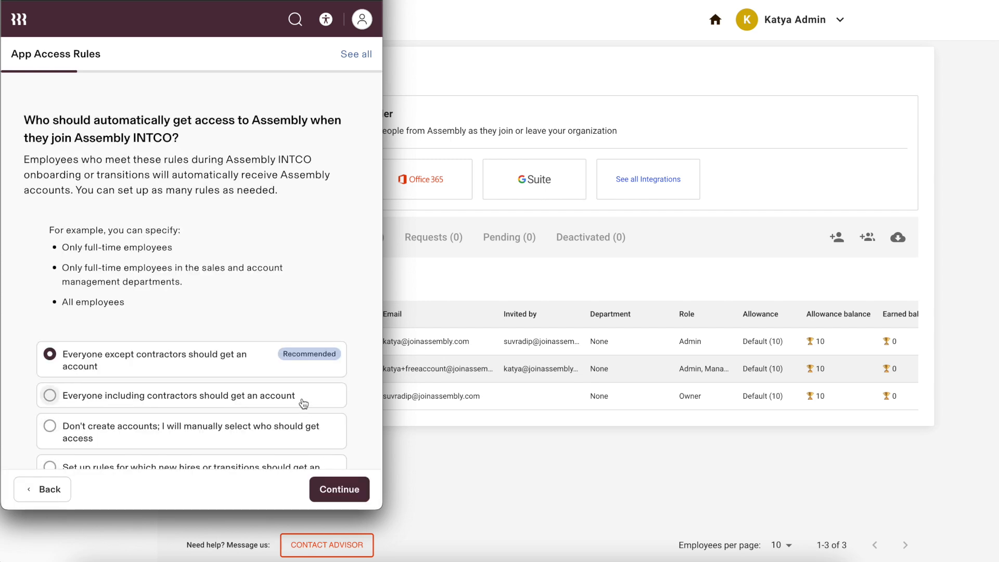
# - Keep 'Everyone except contractors' and offer-letter provisioning, then continue past plan selection and redirect
pyautogui.scroll(-3, 303, 403)
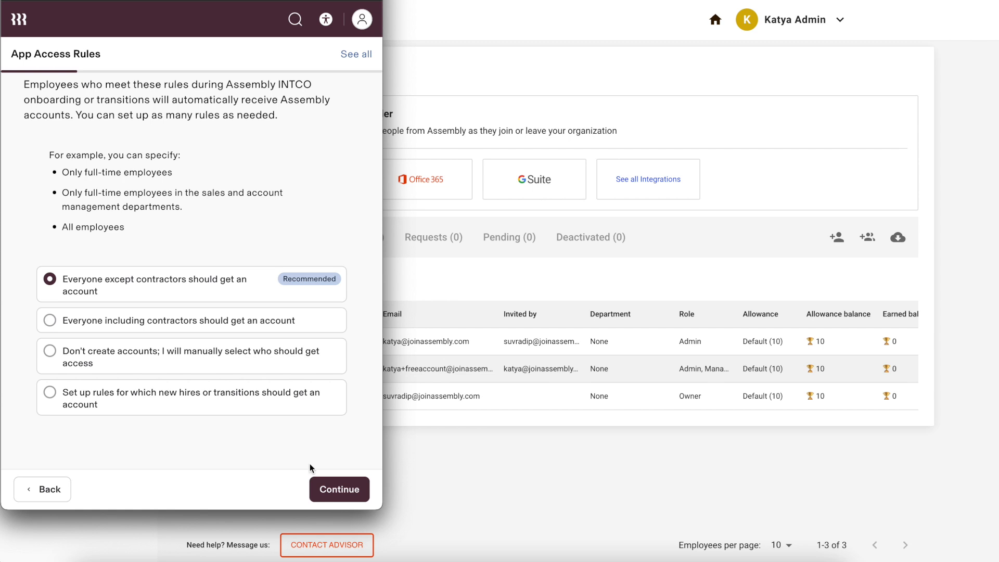
pyautogui.click(339, 491)
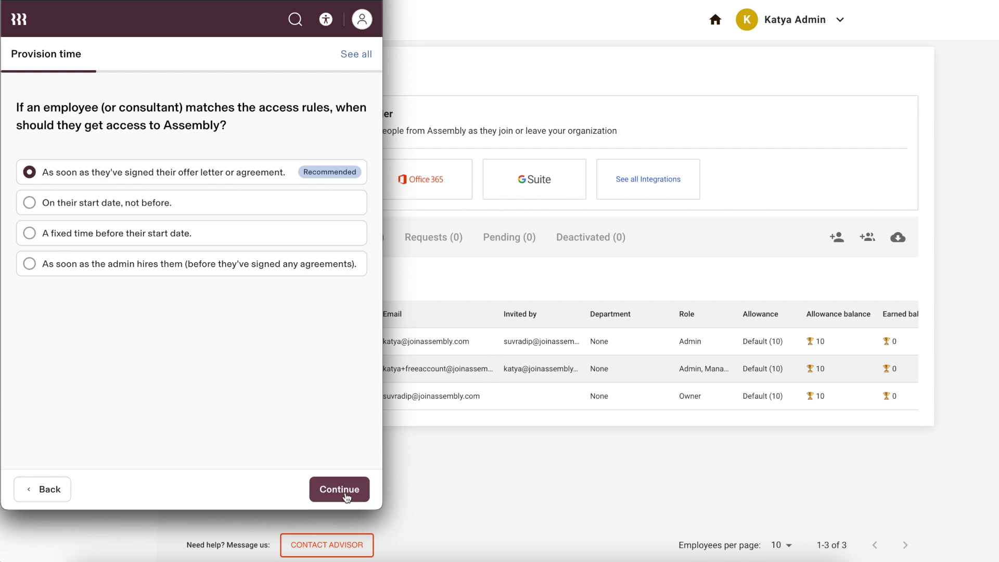
pyautogui.click(343, 494)
pyautogui.click(343, 494)
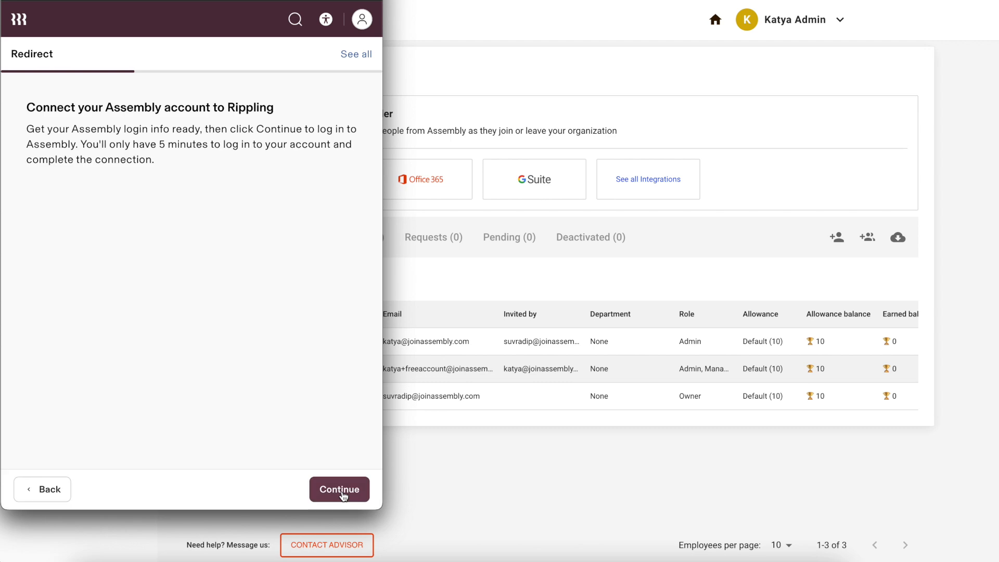
pyautogui.click(343, 494)
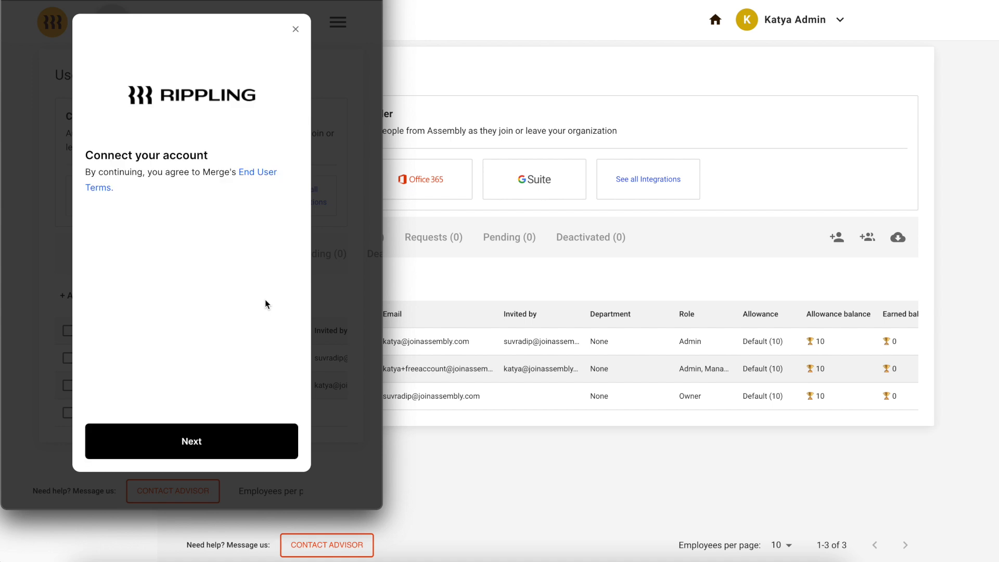
# - Connect the Assembly account, finish its setup, and continue once Rippling confirms installation
pyautogui.click(219, 443)
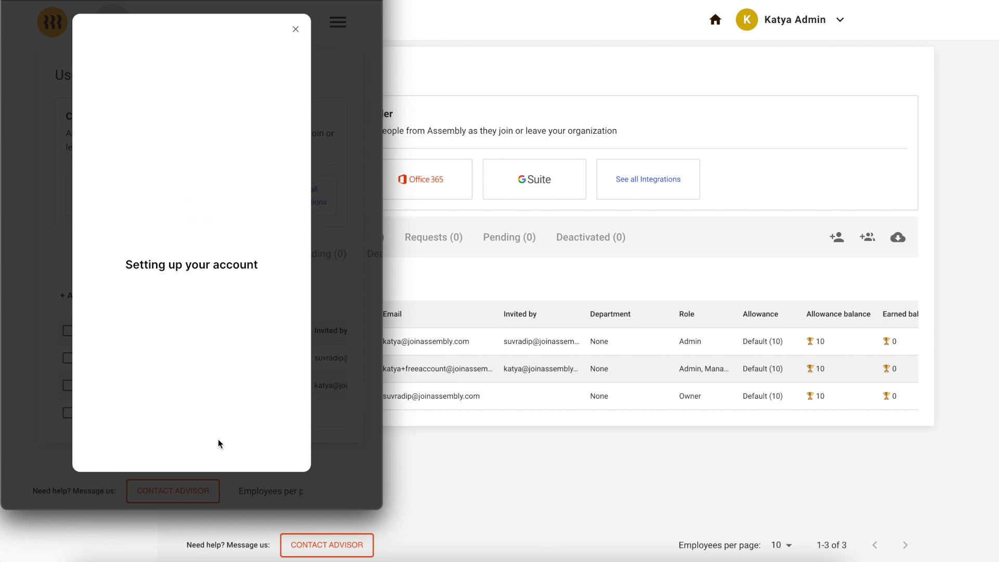
pyautogui.click(219, 443)
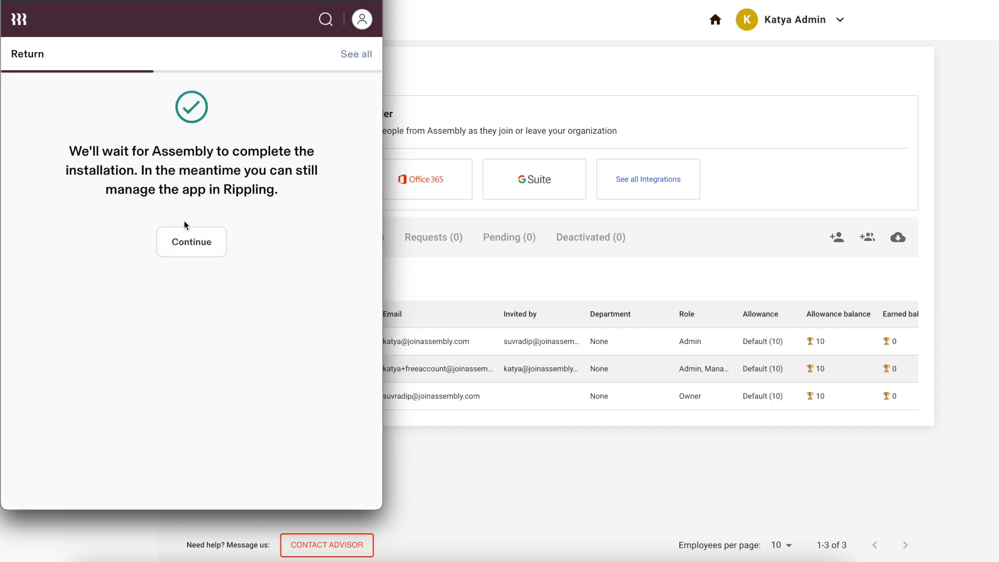
pyautogui.click(195, 250)
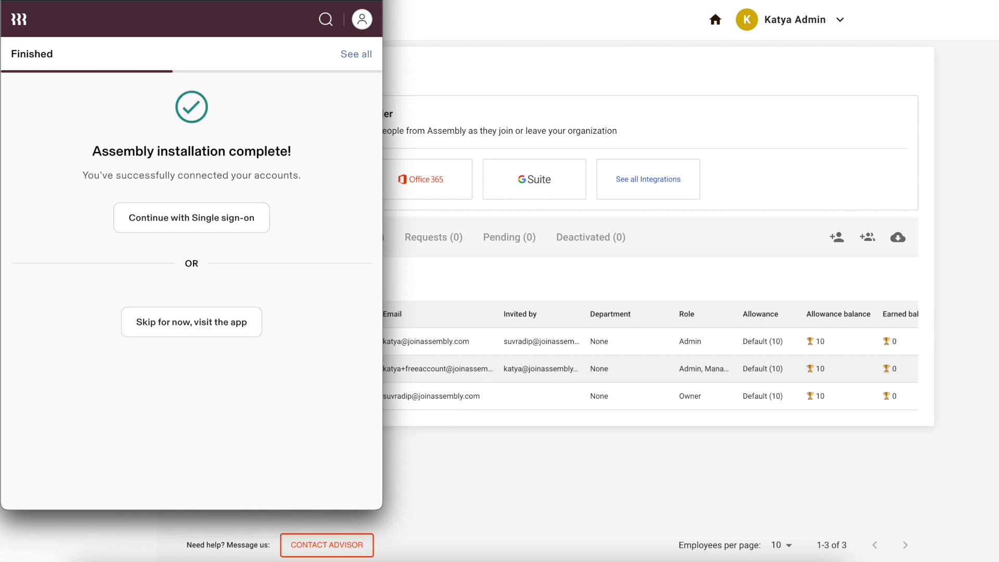
# - Choose to set up single sign-on for Assembly now
pyautogui.click(191, 217)
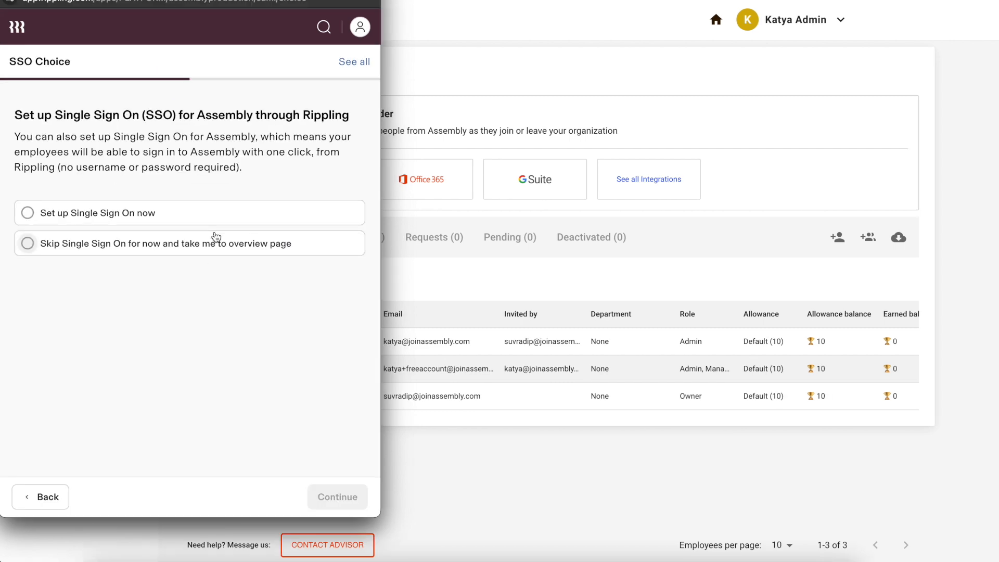
pyautogui.click(138, 217)
pyautogui.click(335, 502)
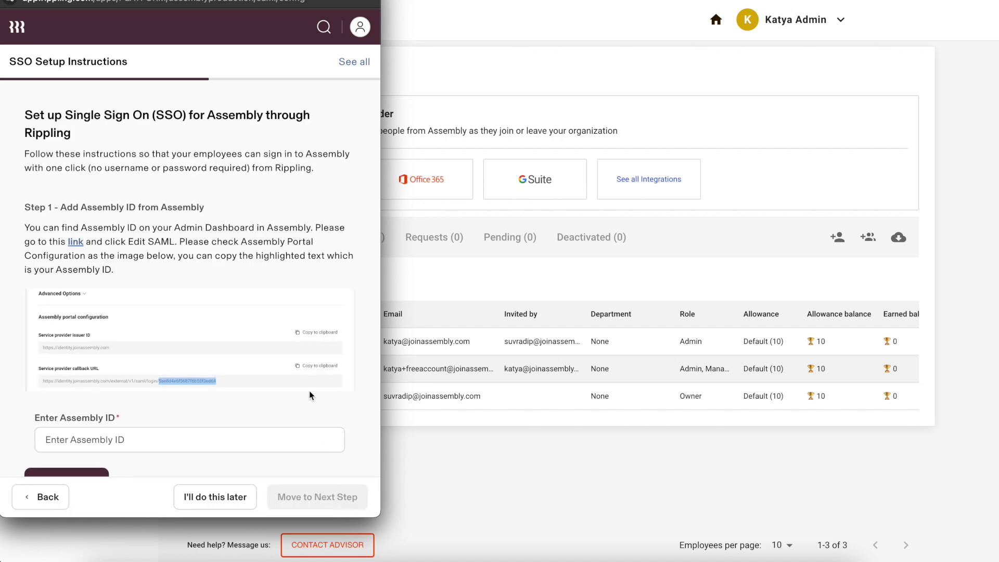
# - Paste the Assembly ID into the SSO instructions, save the details, and move to the next step
pyautogui.scroll(-3, 309, 391)
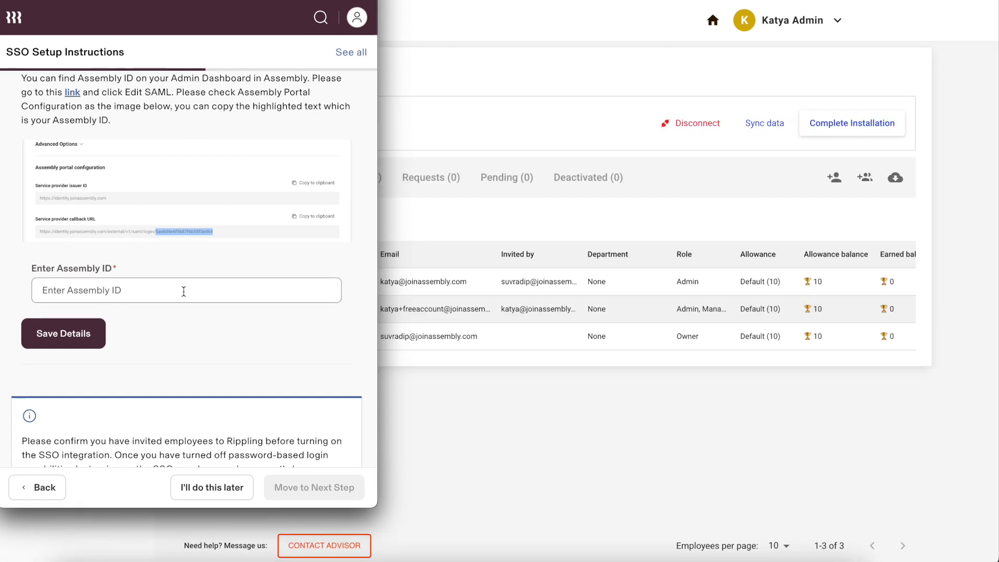
pyautogui.click(187, 300)
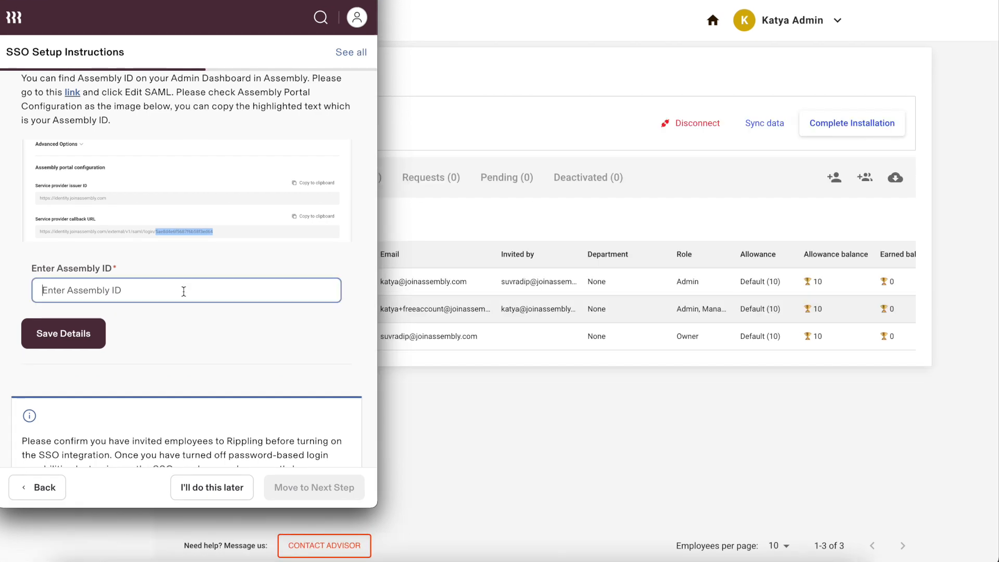
pyautogui.write('666be18847634c0ef47cf049')
pyautogui.click(65, 333)
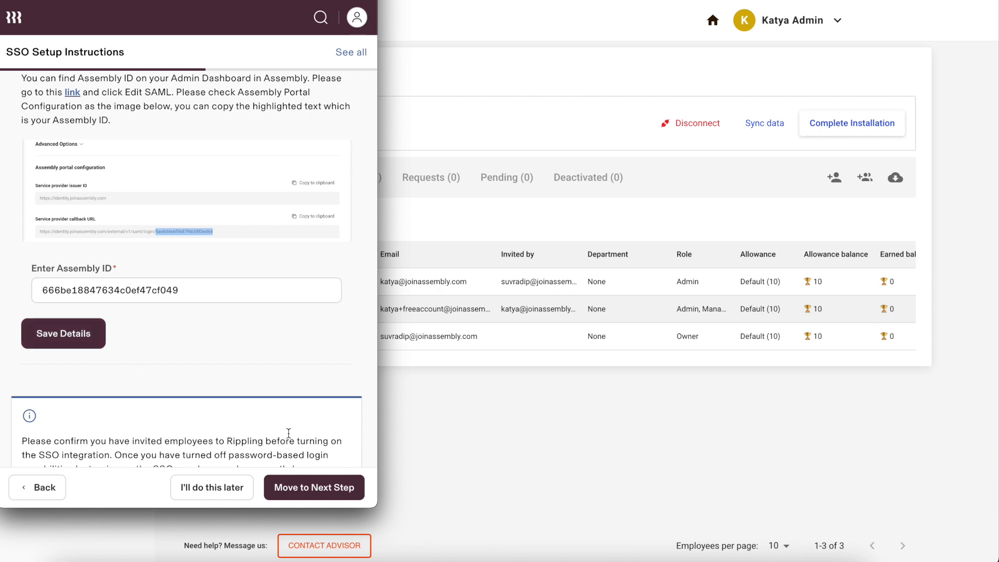
pyautogui.scroll(-2, 288, 432)
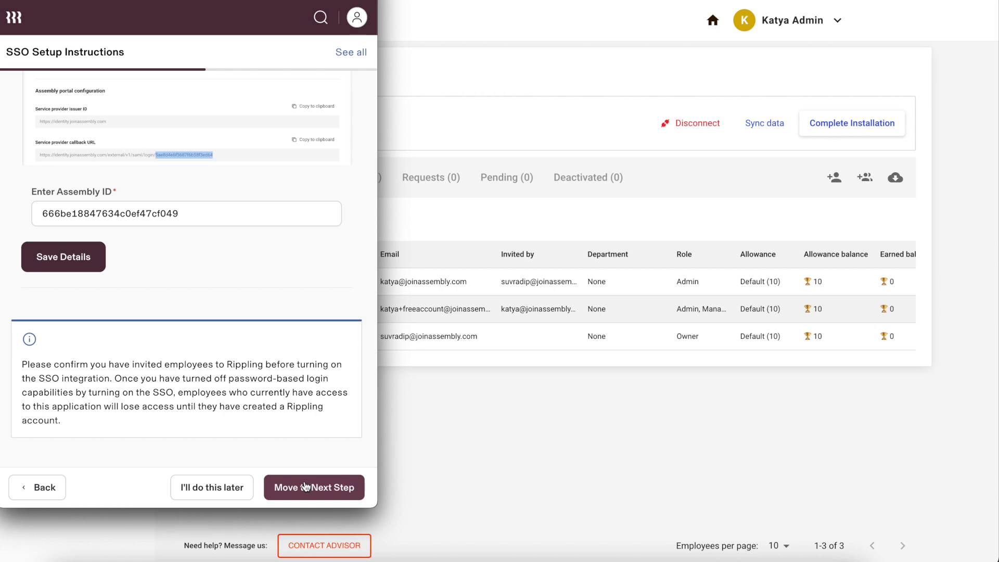
pyautogui.click(306, 486)
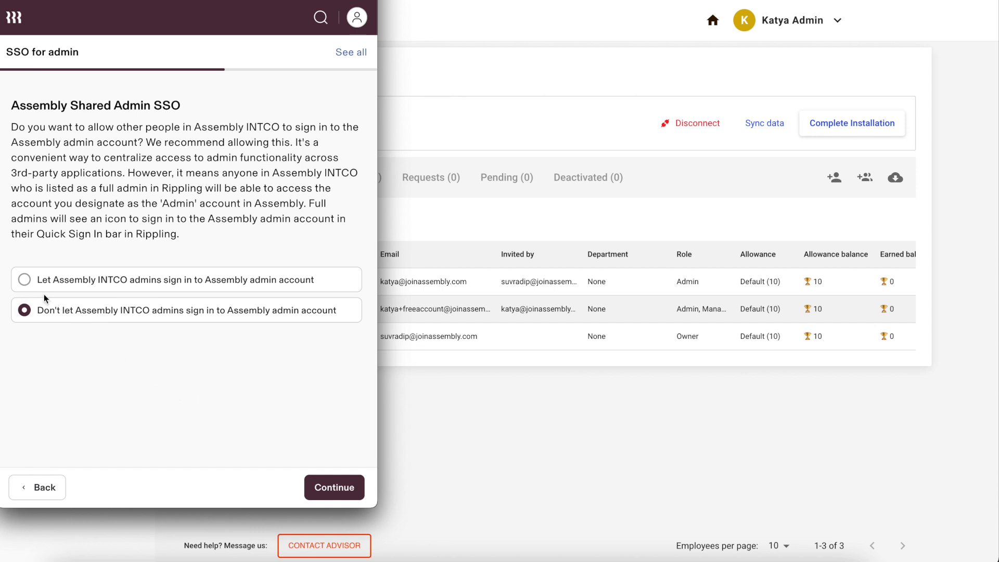
# - Keep 'Don't let admins sign in', skip group attributes, and pass SSO verification
pyautogui.click(330, 478)
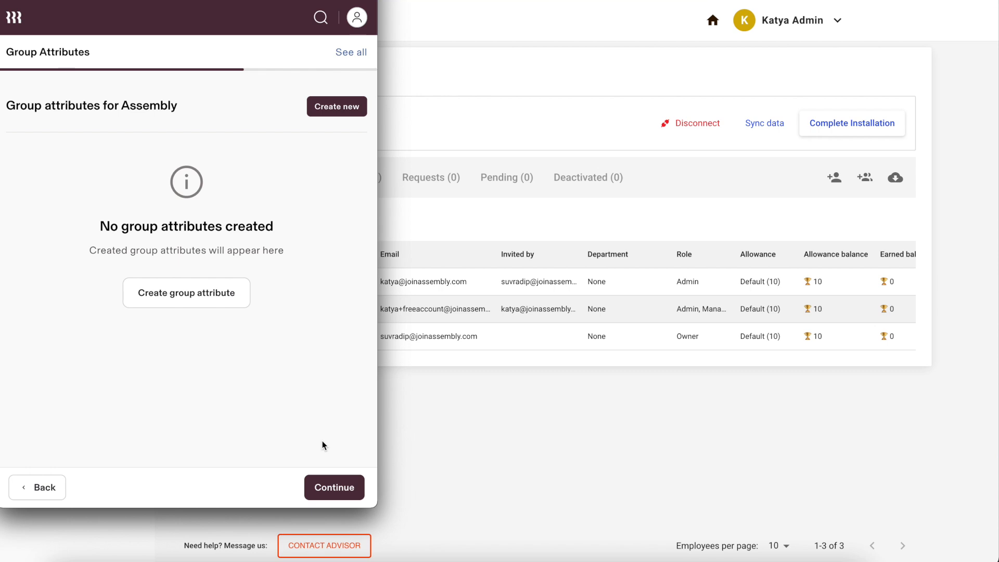
pyautogui.click(336, 486)
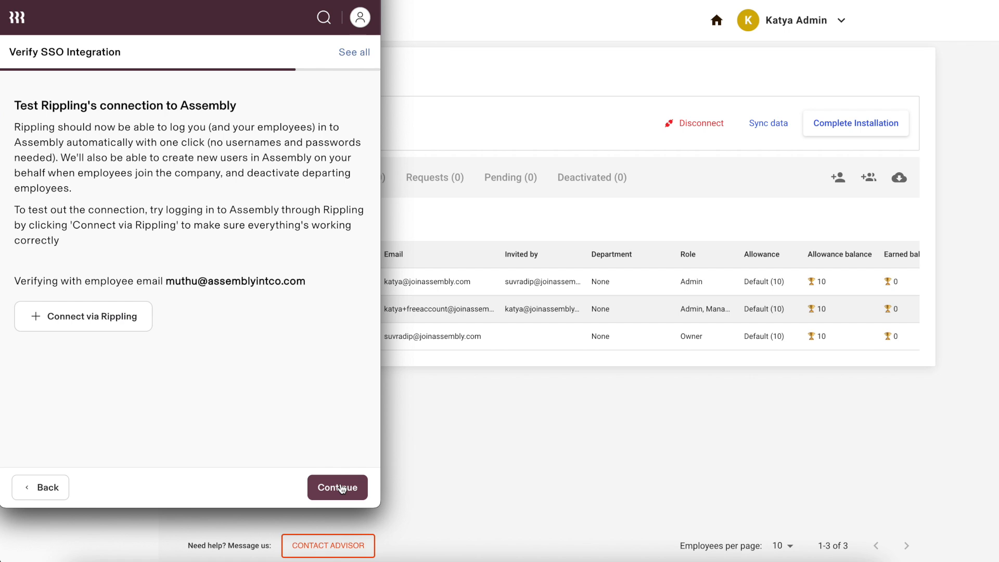
pyautogui.click(341, 488)
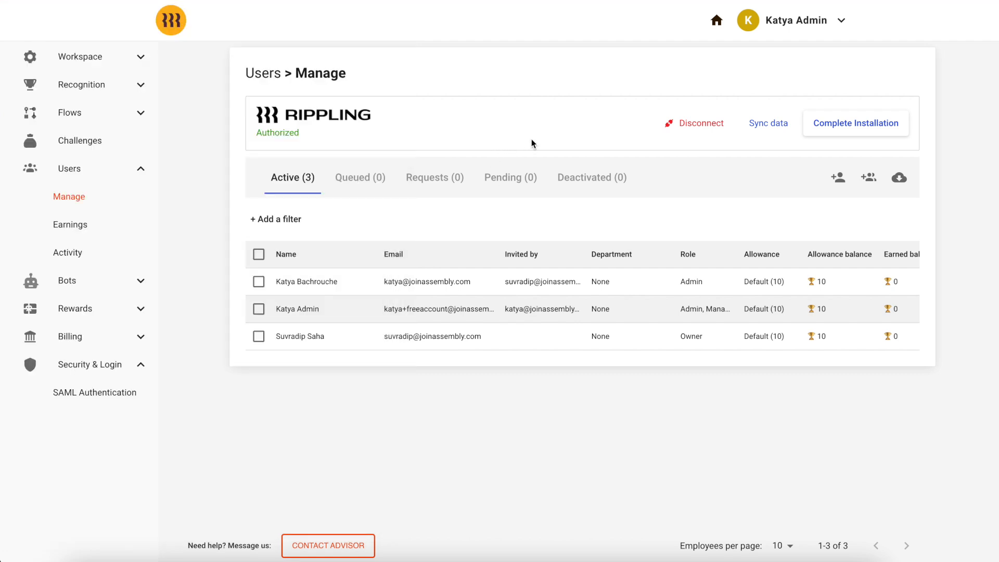
# - Complete Installation from the Rippling banner on Users > Manage
pyautogui.click(855, 124)
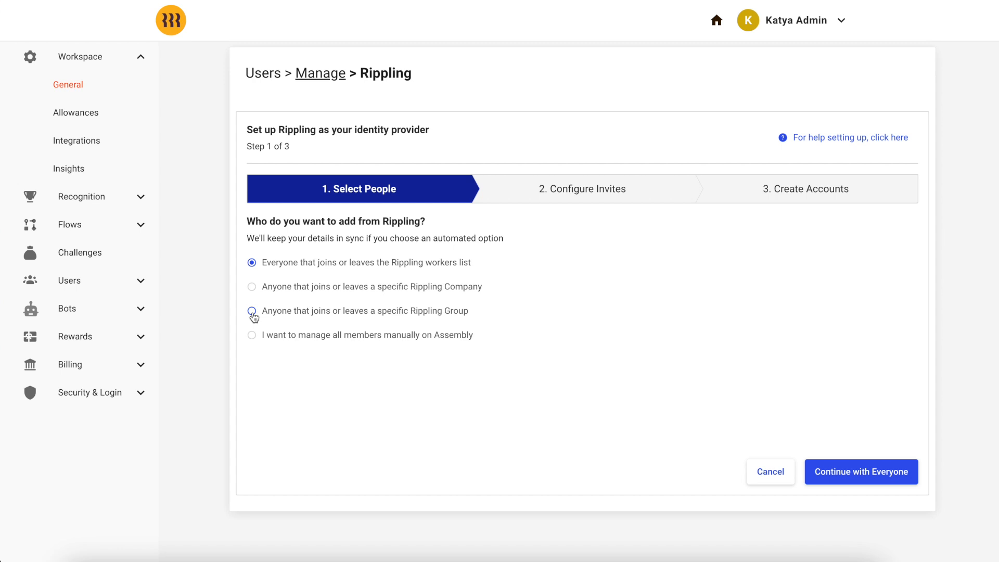
# - Choose to add anyone who joins or leaves a specific Rippling group
pyautogui.click(253, 288)
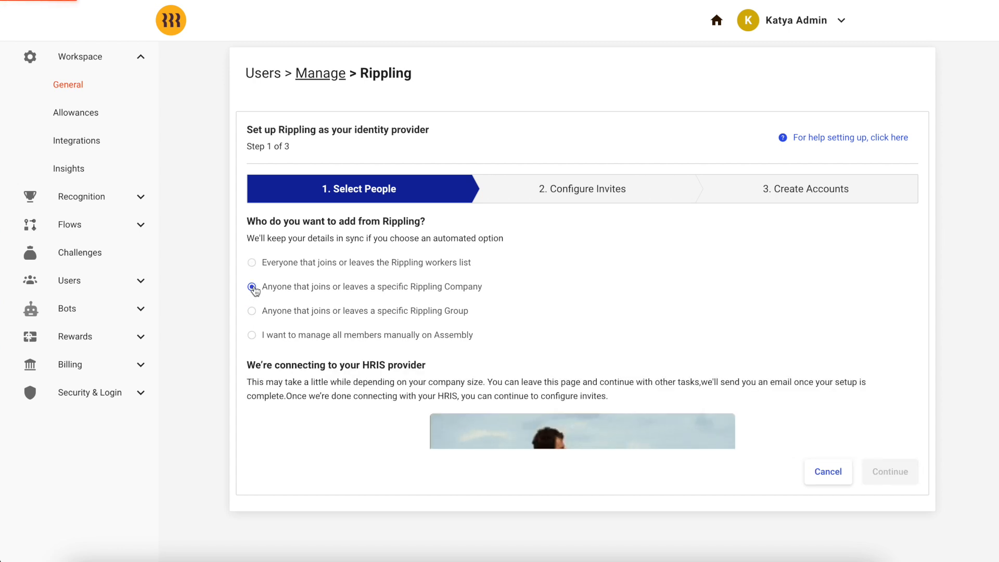
pyautogui.scroll(-1, 415, 332)
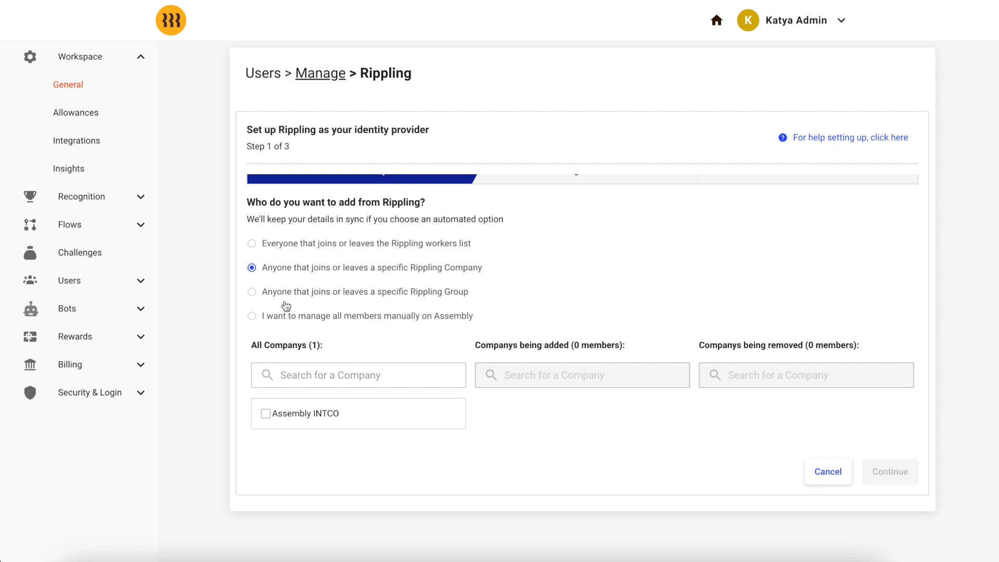
pyautogui.click(252, 291)
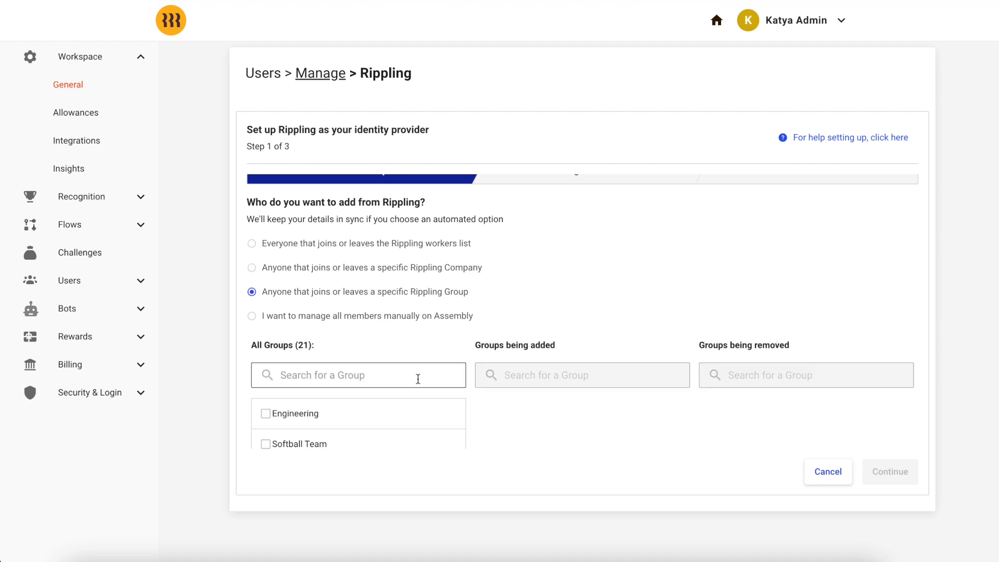
pyautogui.scroll(-5, 418, 380)
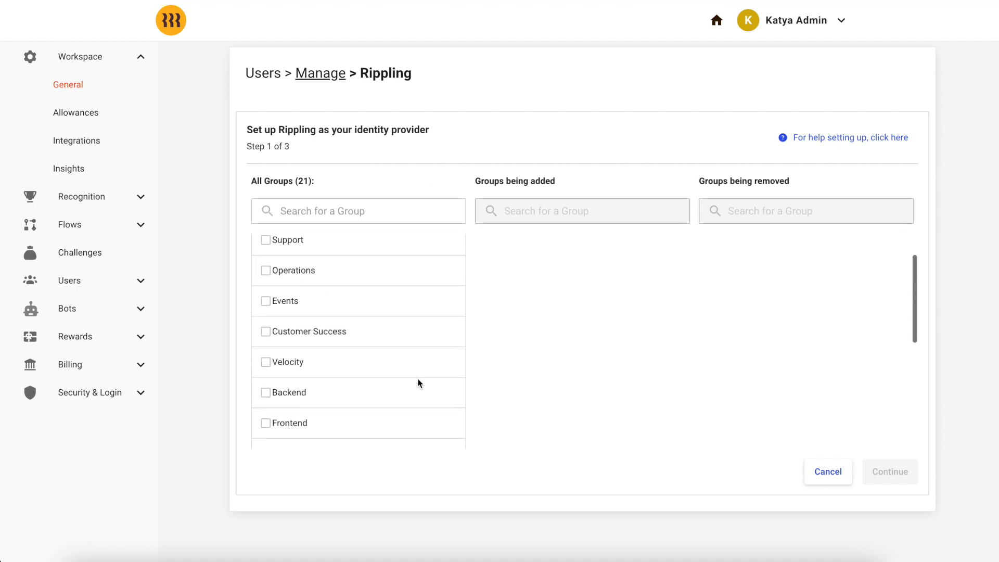
# - Select the Customer Success, Backend, Frontend, Human Resources and Marketing groups and continue
pyautogui.click(266, 331)
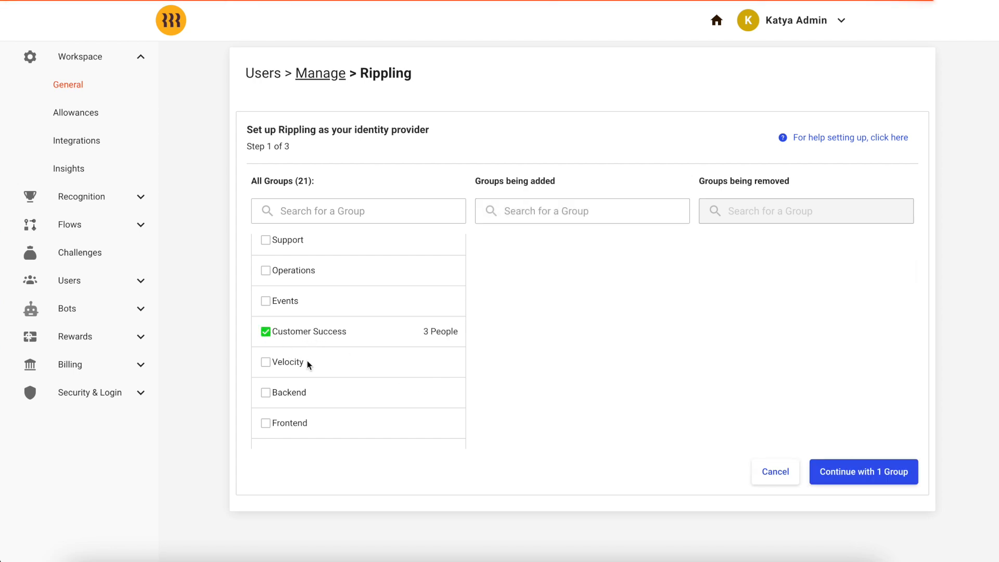
pyautogui.scroll(-3, 307, 364)
pyautogui.click(265, 301)
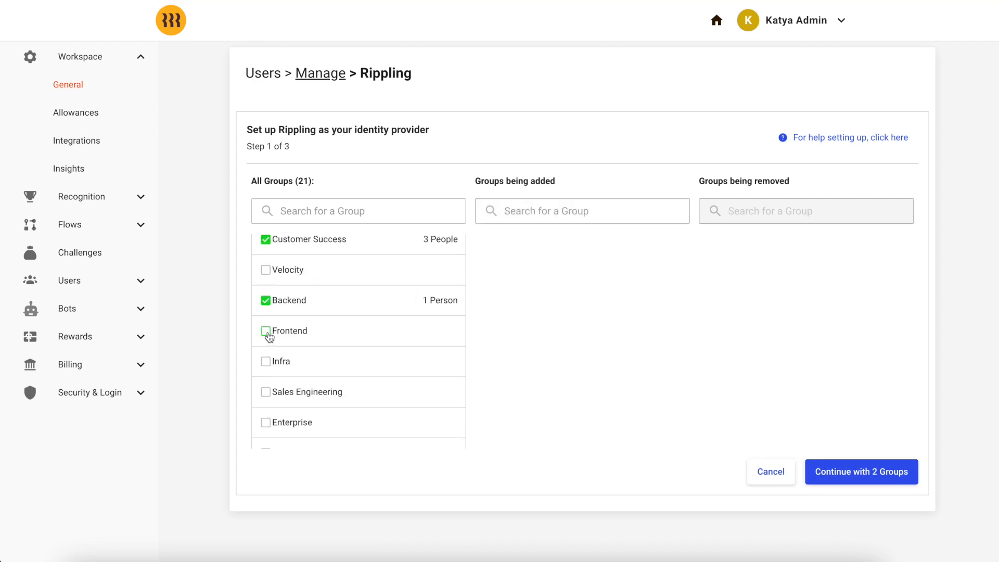
pyautogui.click(268, 335)
pyautogui.scroll(-5, 304, 364)
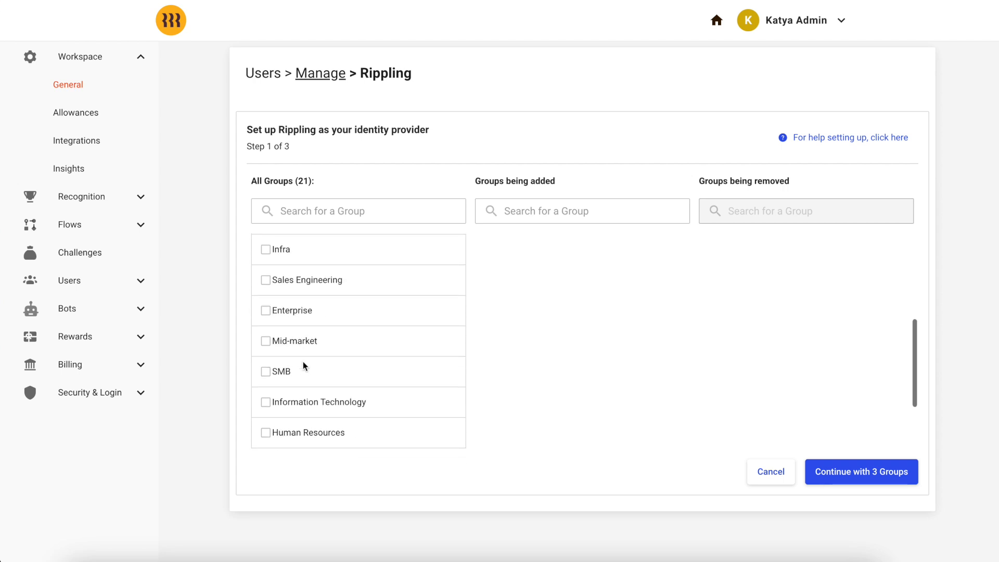
pyautogui.scroll(-1, 304, 364)
pyautogui.scroll(-1, 304, 365)
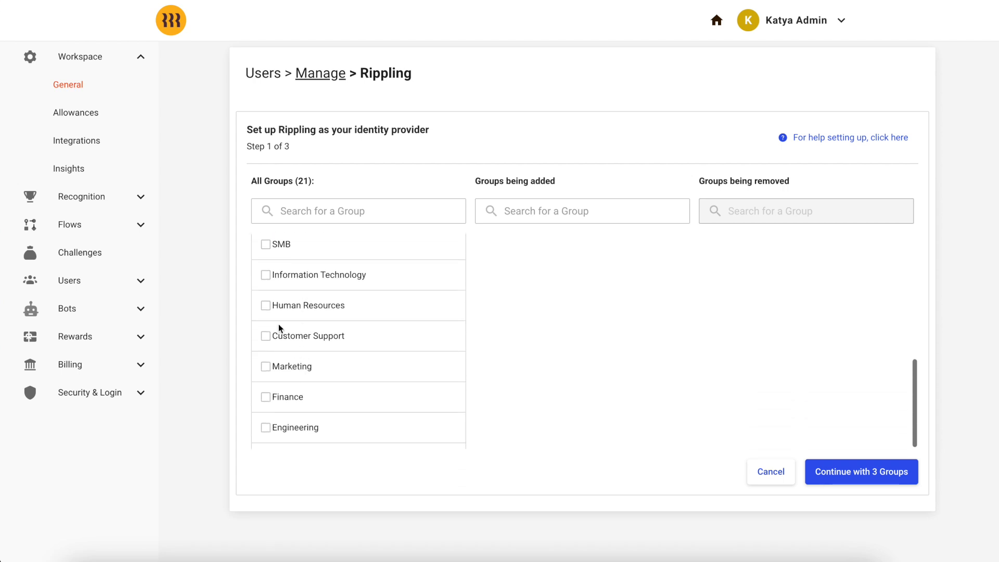
pyautogui.click(266, 305)
pyautogui.click(265, 367)
pyautogui.scroll(-1, 266, 379)
pyautogui.click(884, 475)
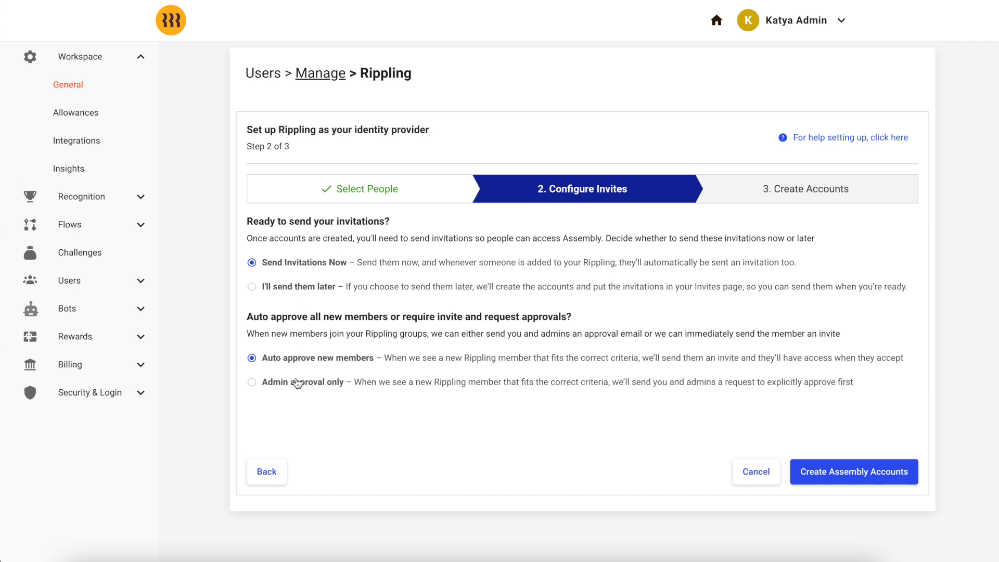
# - Create the accounts with invites sent later and admin approval only, then view queued invites
pyautogui.click(300, 289)
pyautogui.click(297, 386)
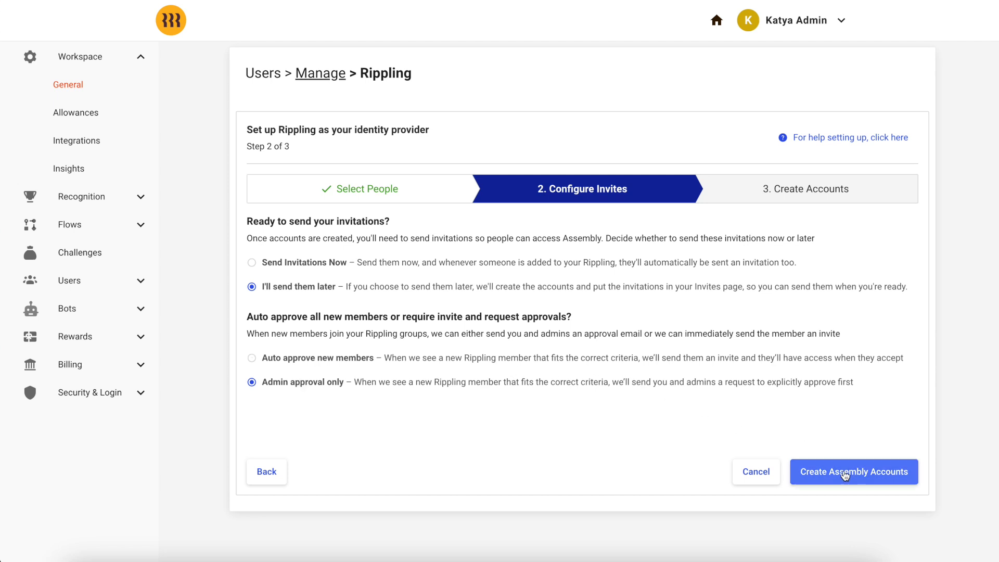
pyautogui.click(856, 476)
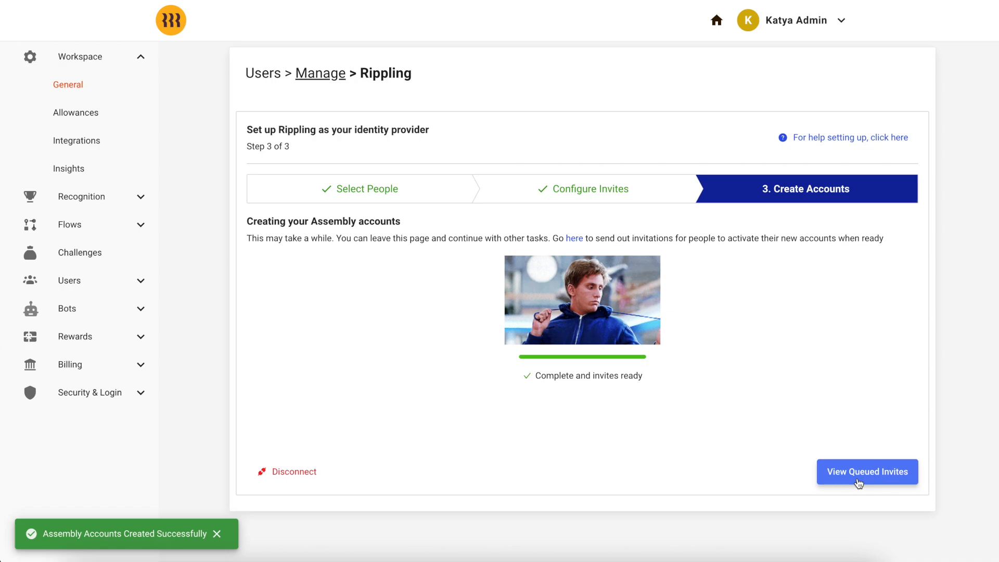
pyautogui.click(859, 483)
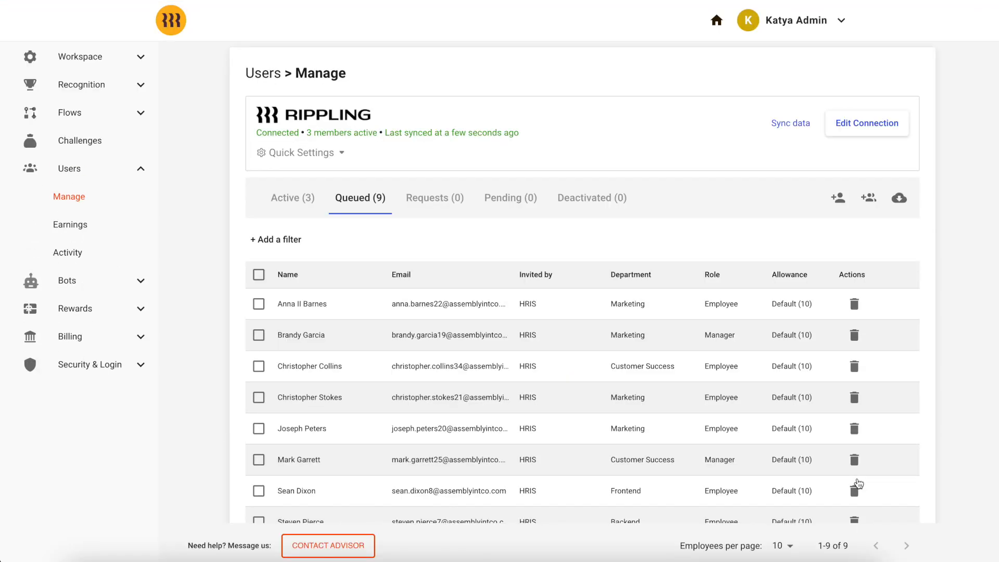
# - Select and approve all nine queued members
pyautogui.scroll(-2, 524, 325)
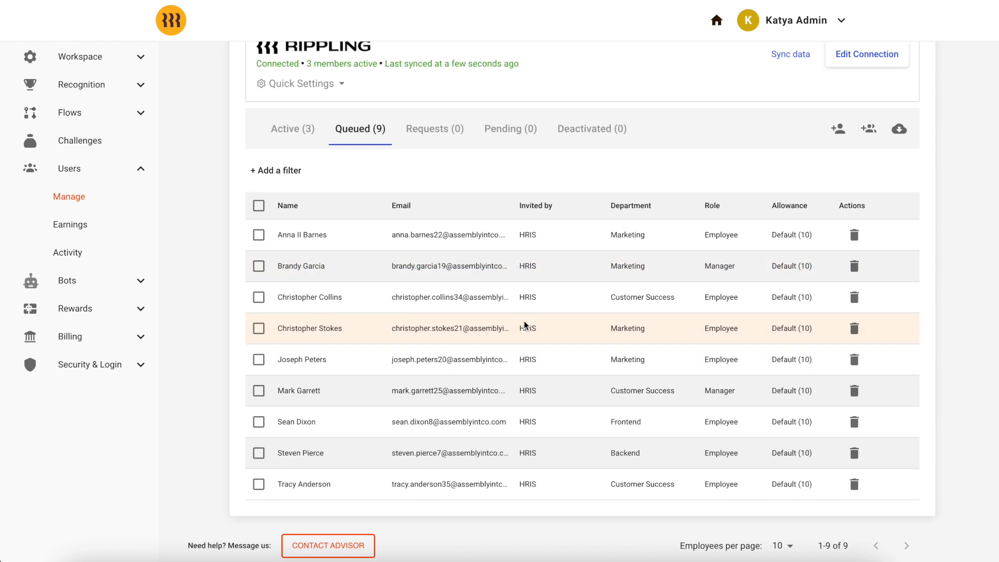
pyautogui.click(259, 206)
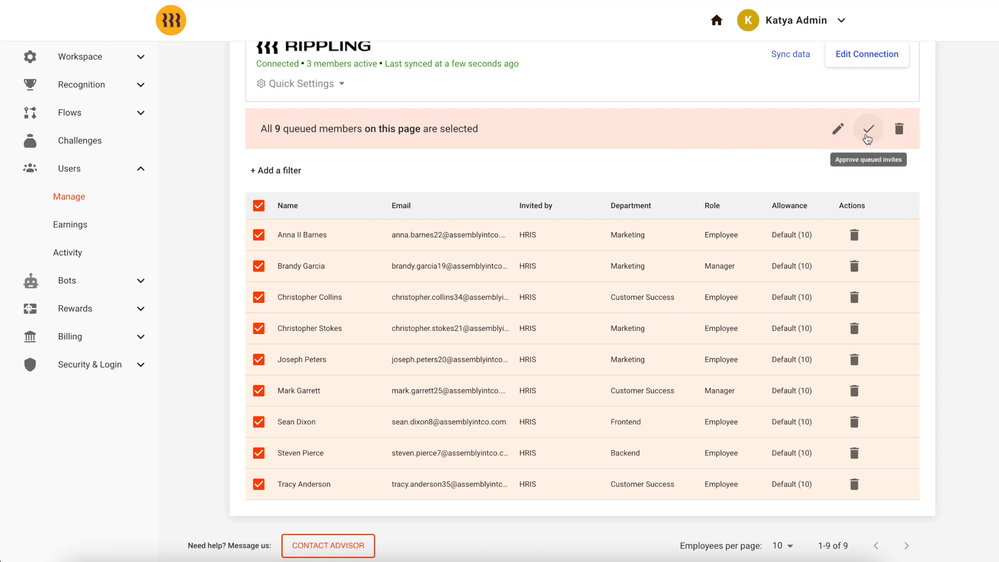
pyautogui.click(867, 132)
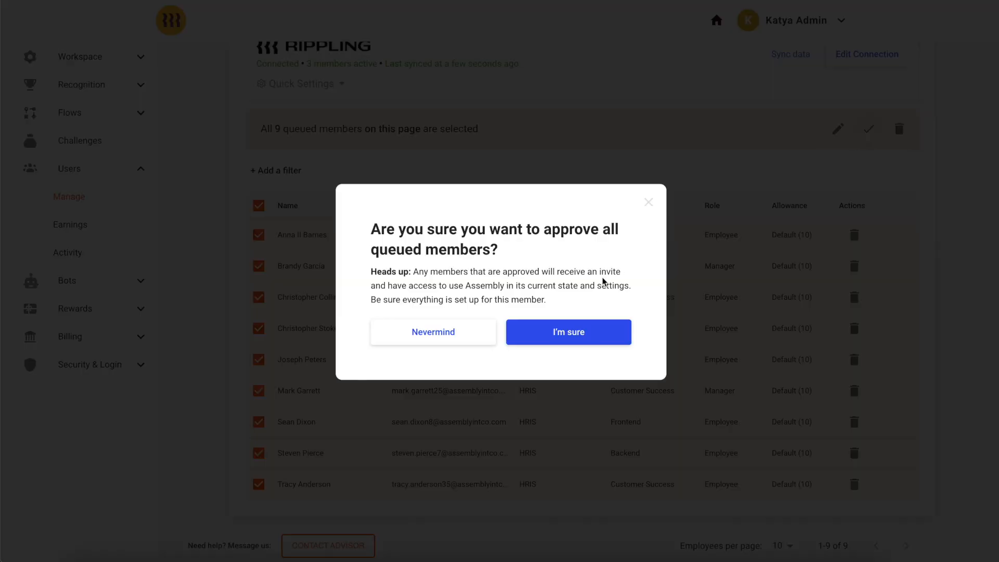
pyautogui.click(579, 332)
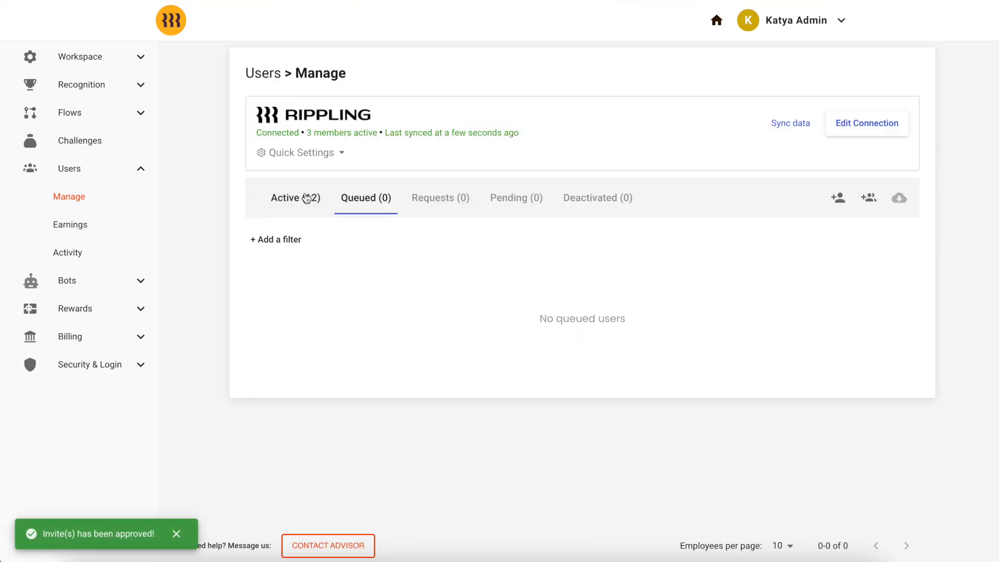
# - Check the 12 active members and sync data with Rippling
pyautogui.click(306, 198)
pyautogui.scroll(-1, 448, 380)
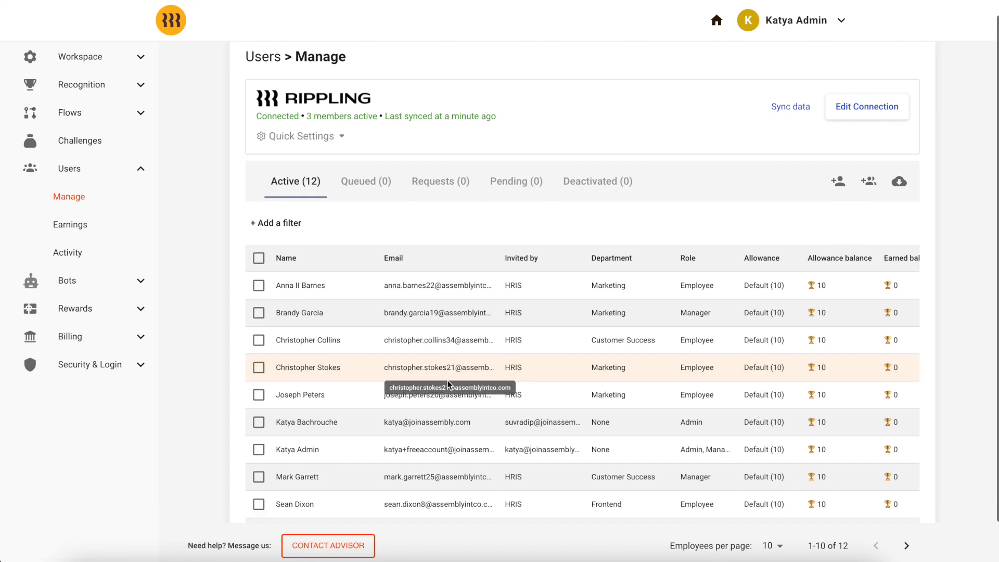
pyautogui.scroll(1, 447, 384)
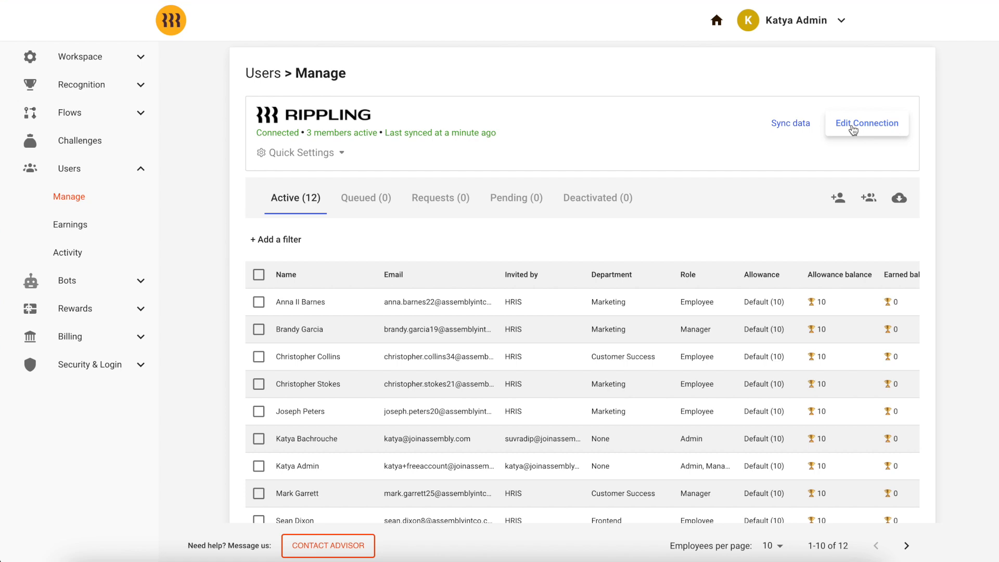
pyautogui.click(790, 126)
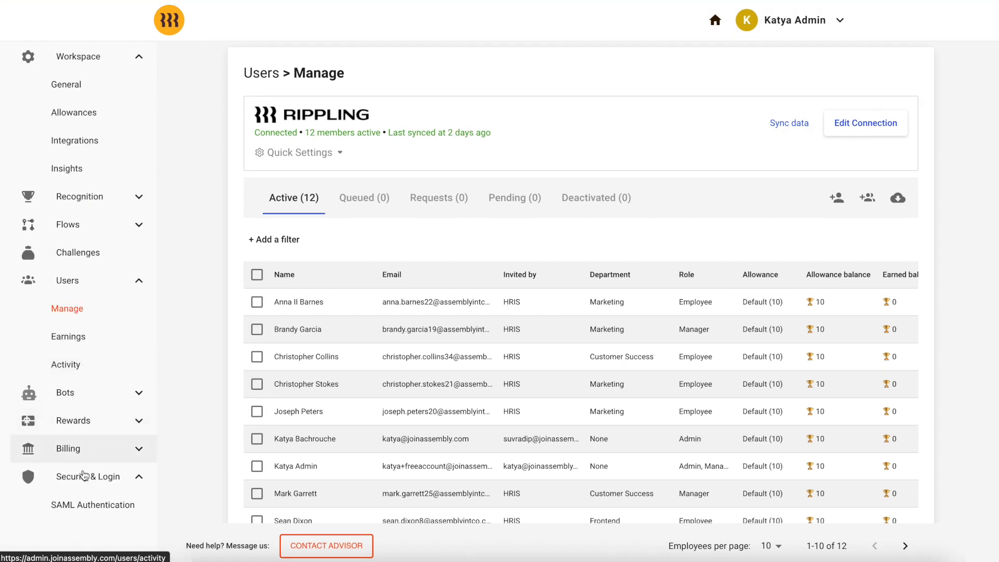
# - Start SAML authentication setup under Security & Login and pull in the SAML configuration
pyautogui.click(85, 505)
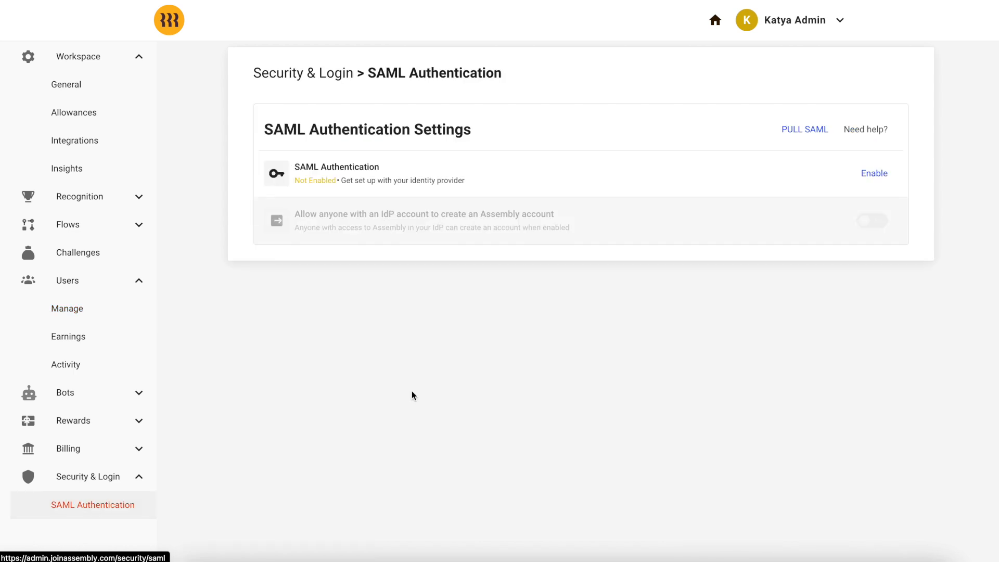
pyautogui.click(876, 174)
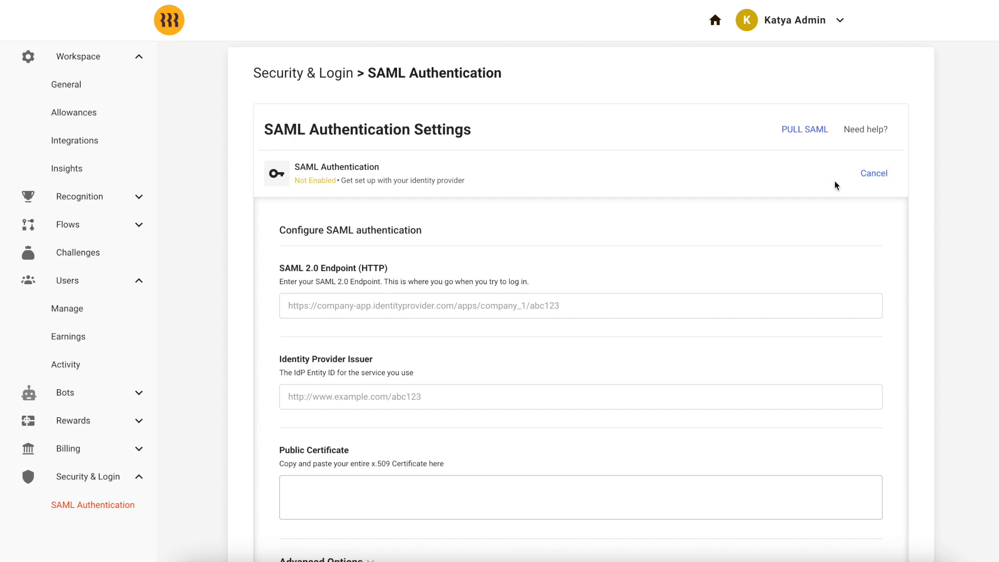
pyautogui.click(809, 134)
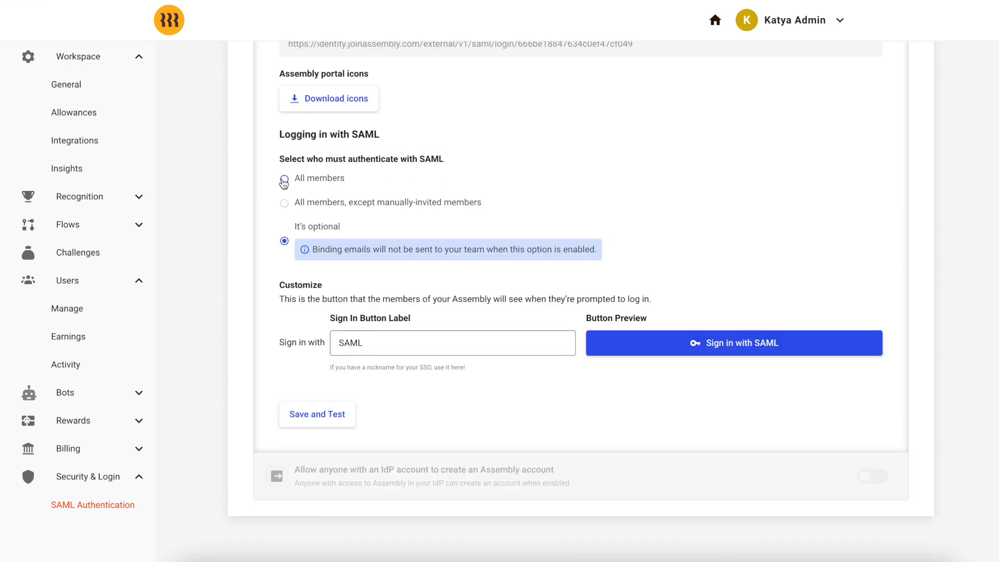
# - Test-edit the Sign In Button Label, then set it back to SAML
pyautogui.moveTo(381, 343); pyautogui.dragTo(334, 342)
pyautogui.write('Rippling')
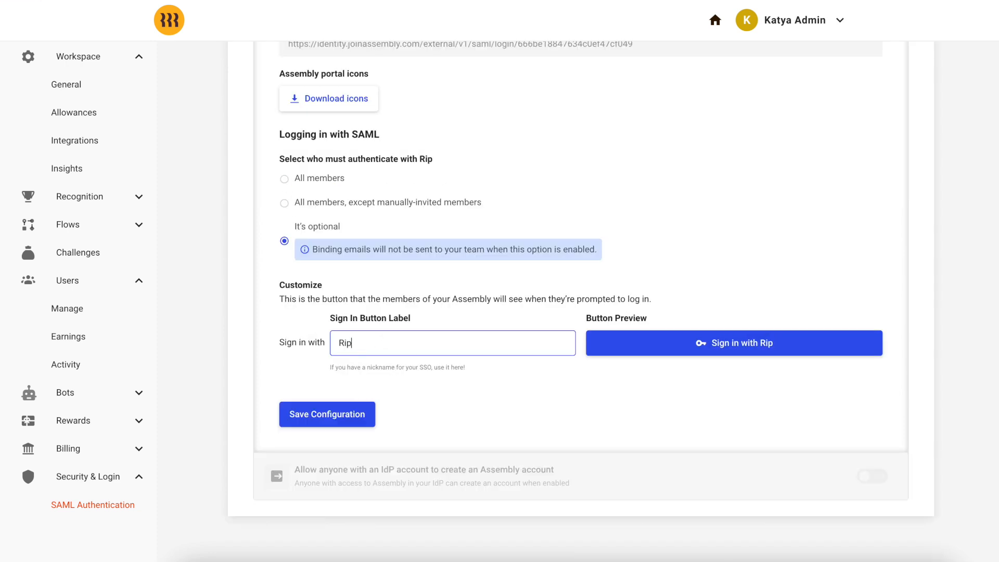
pyautogui.hotkey('ctrl', 'a')
pyautogui.write('whatever you want')
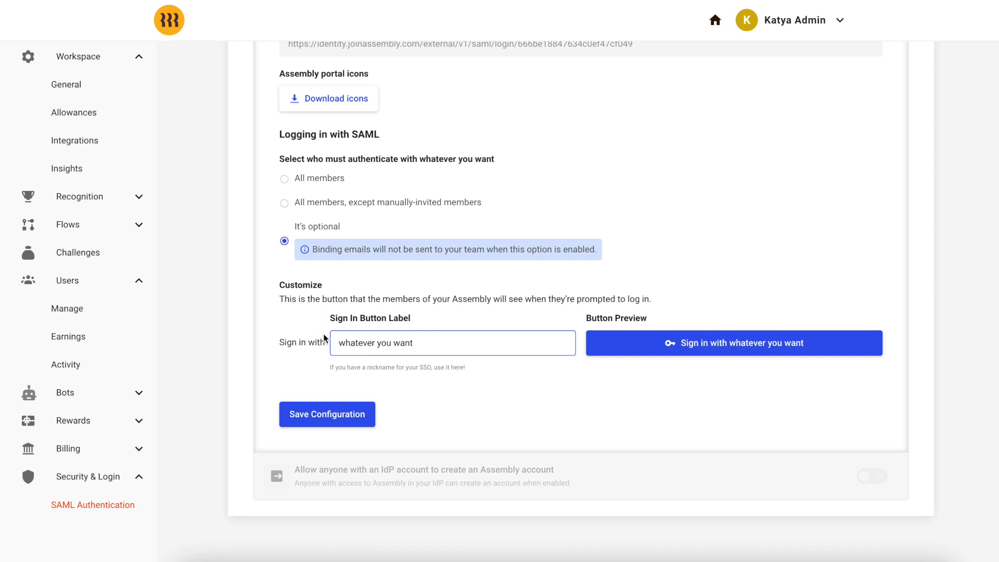
pyautogui.tripleClick(416, 341)
pyautogui.write('SAML')
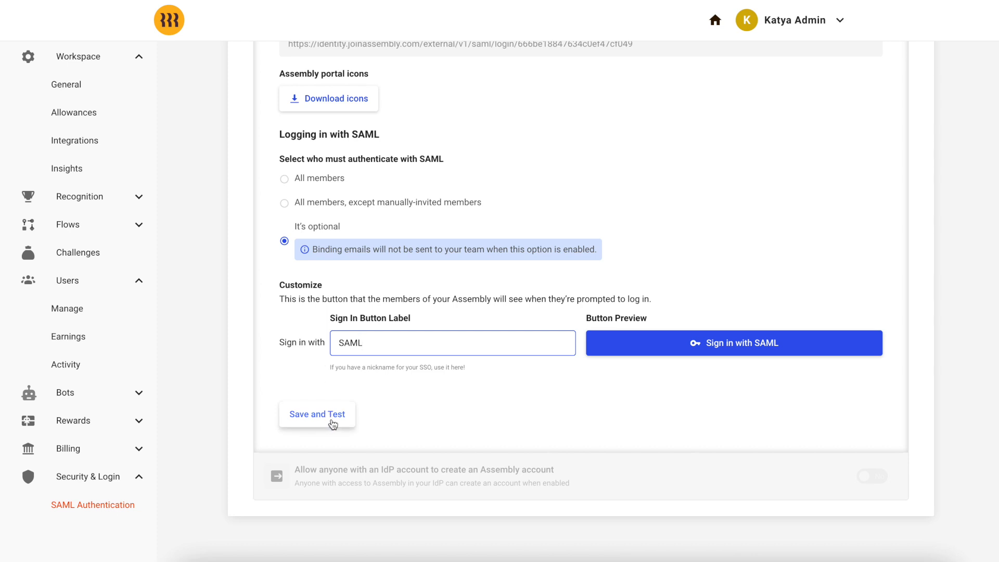
# - Save and test the SAML configuration, then switch SAML sign-in to Enabled
pyautogui.click(331, 422)
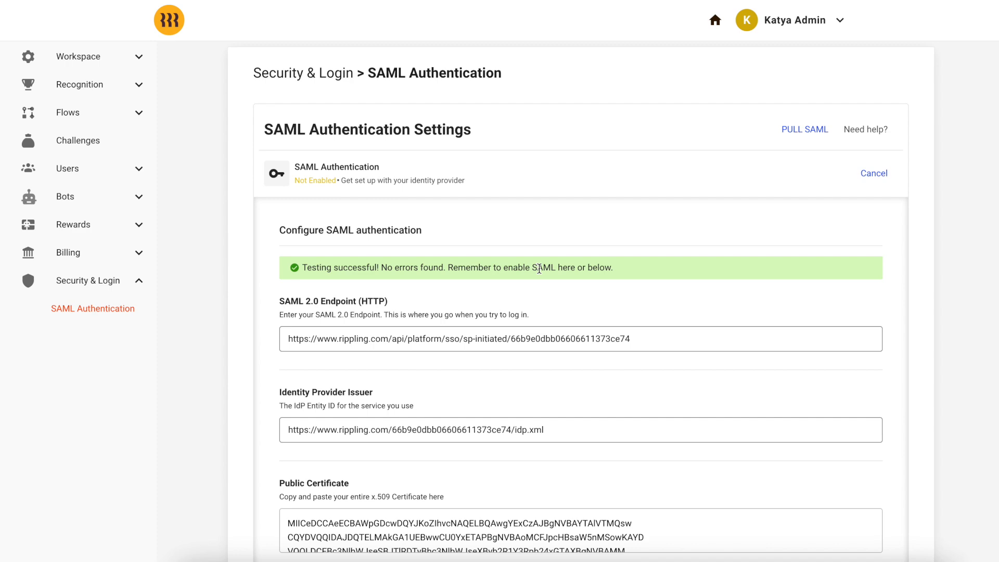
pyautogui.scroll(-10, 539, 269)
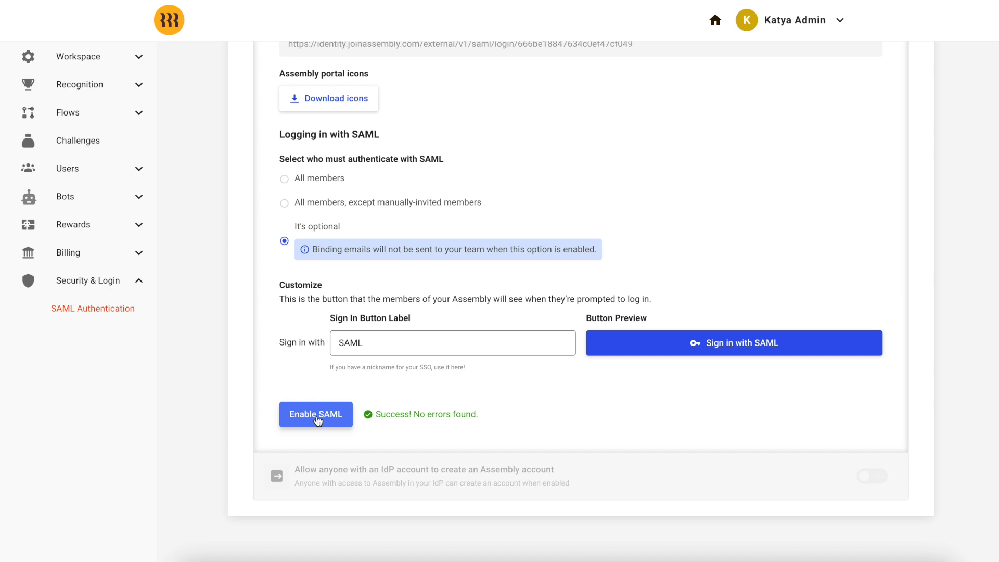
pyautogui.click(316, 416)
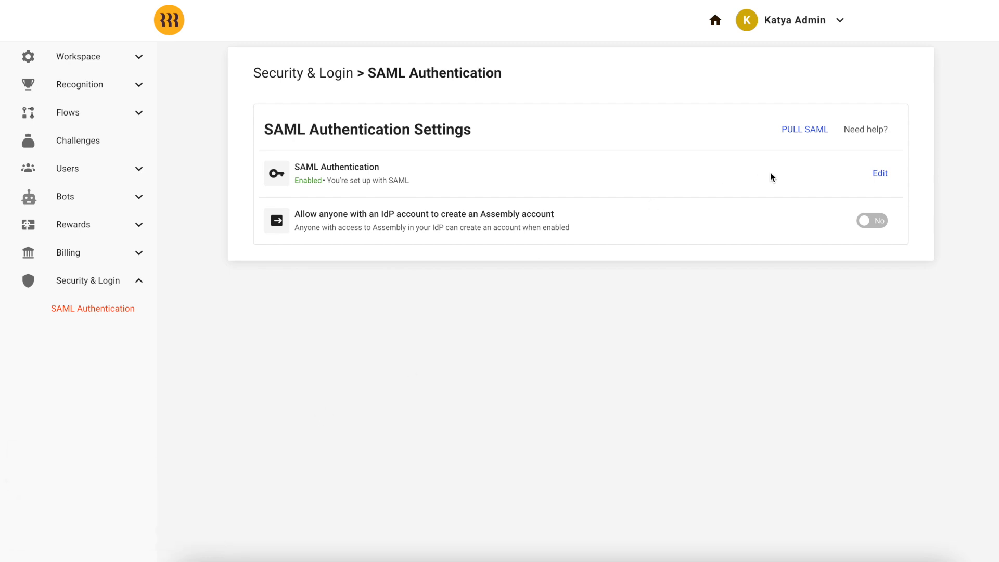
# - From the home feed, start a recognition for a teammate and paste the prepared praise message
pyautogui.click(715, 20)
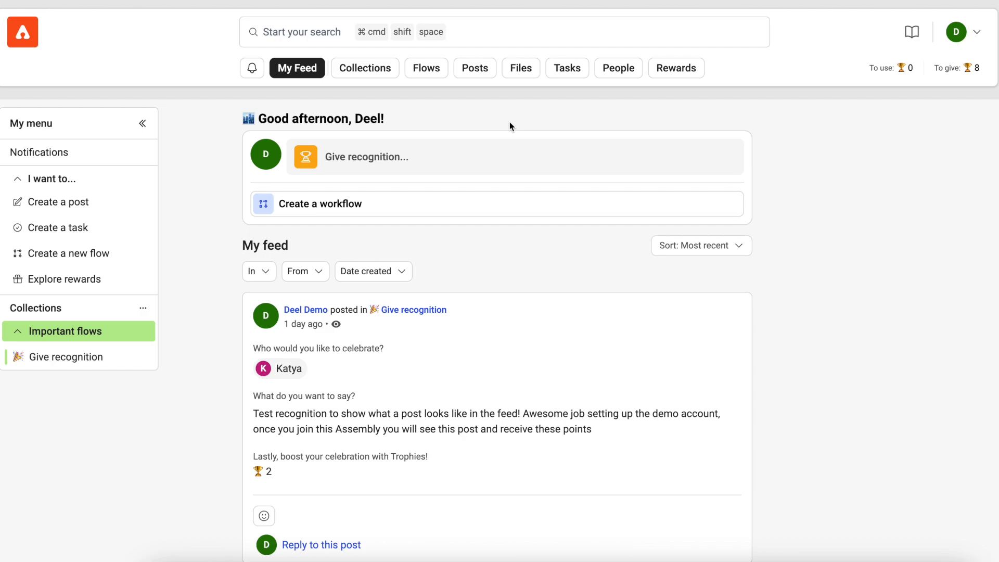
pyautogui.click(454, 166)
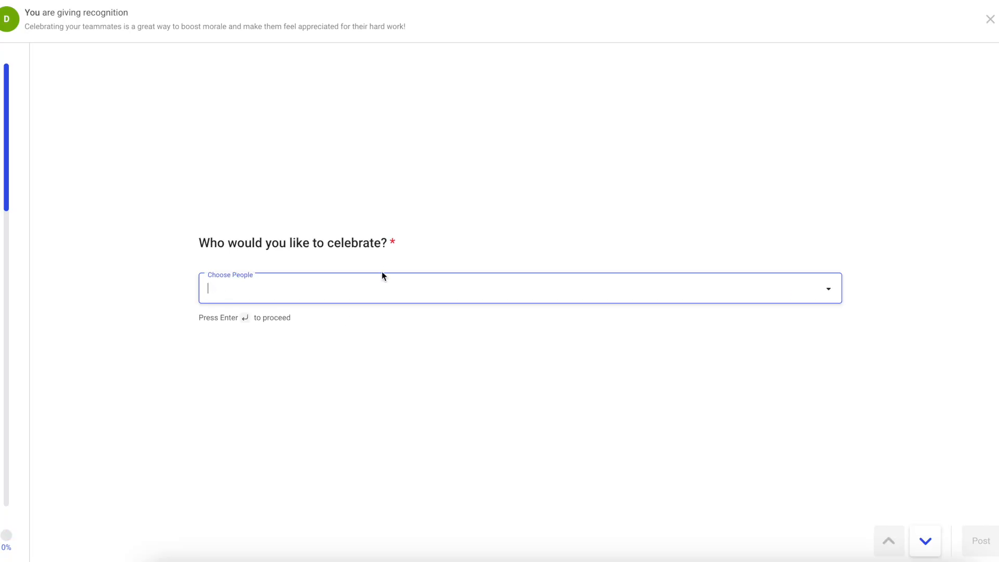
pyautogui.click(379, 281)
pyautogui.click(343, 328)
pyautogui.press('Return')
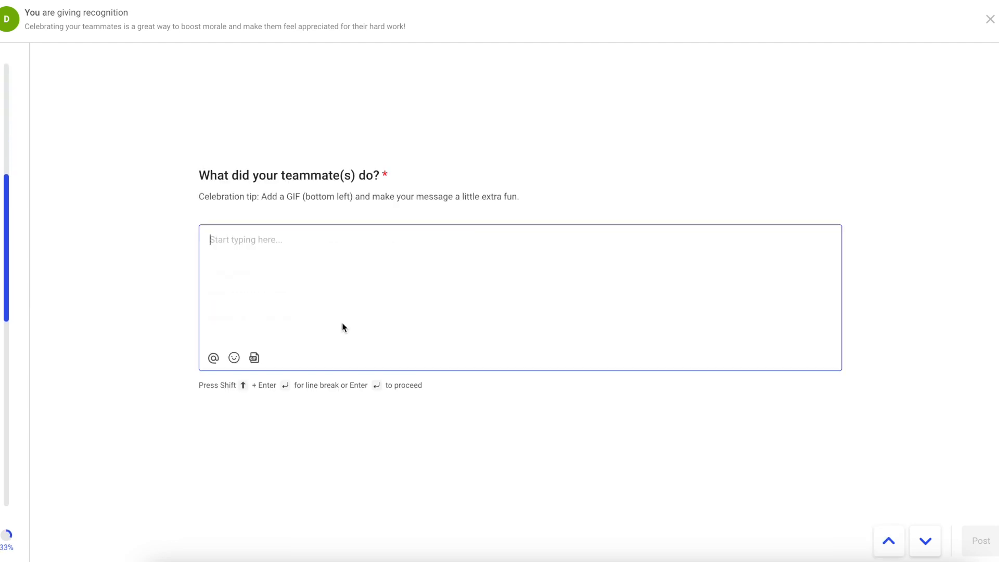
pyautogui.write("Amazing job with the presentation today, Adriana! You kept the entire room engaged and answered all of the attendee's questions thoroughly and incredibly thoughtfully. You are an incredible leader at this company!")
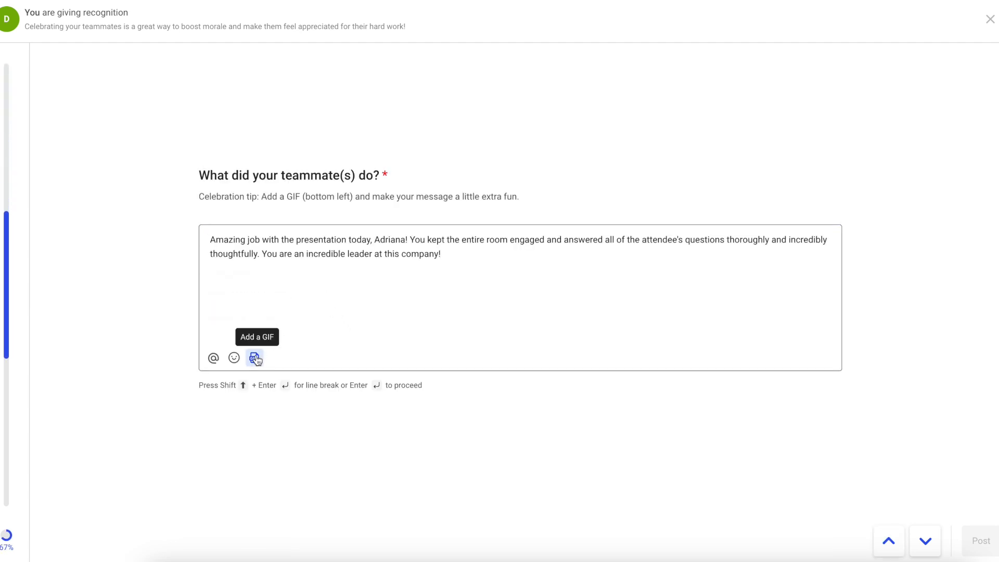
# - Add a 'leader' GIF, give 4 trophies, and post the recognition
pyautogui.click(254, 357)
pyautogui.write('leader')
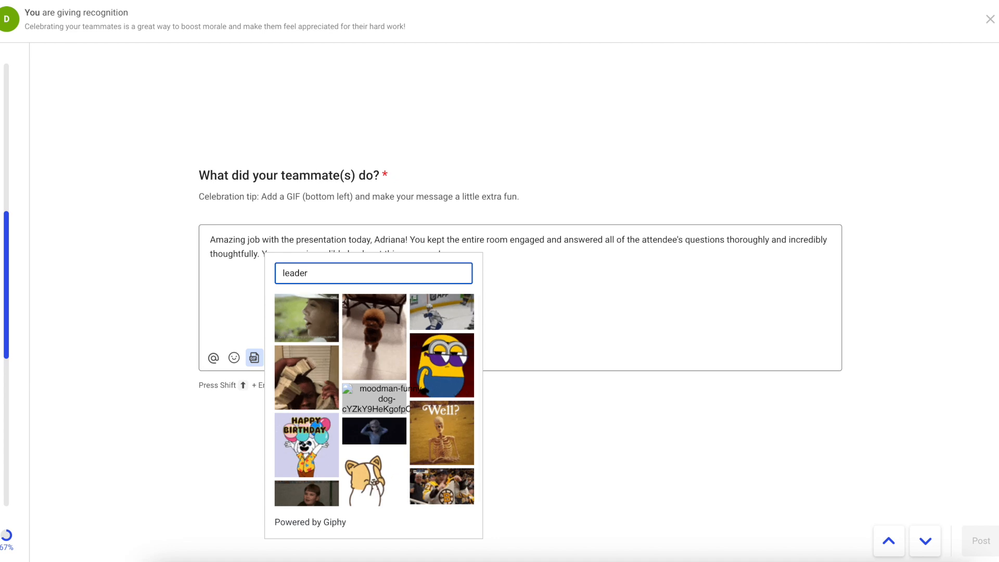
pyautogui.click(312, 343)
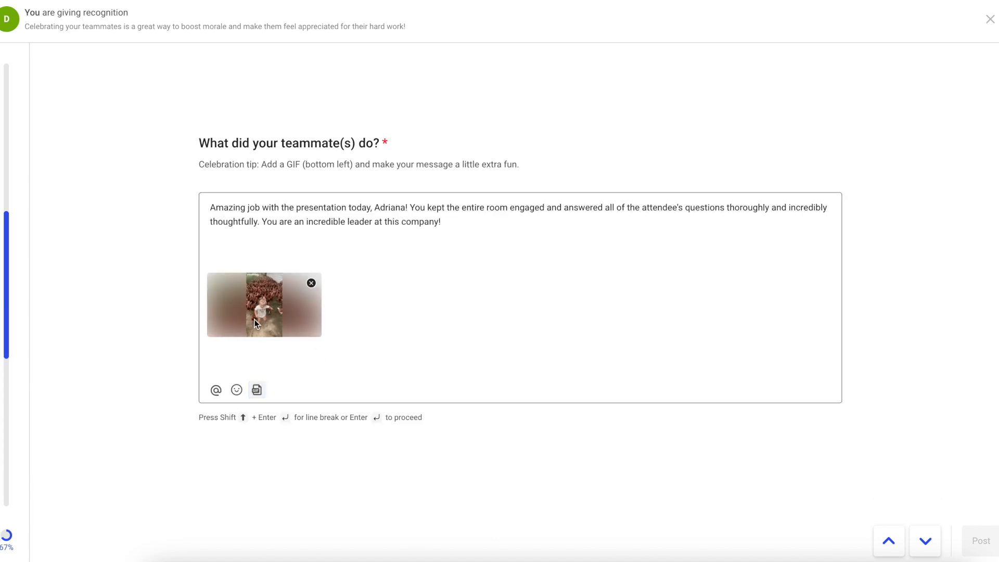
pyautogui.press('Return')
pyautogui.write('4')
pyautogui.click(962, 531)
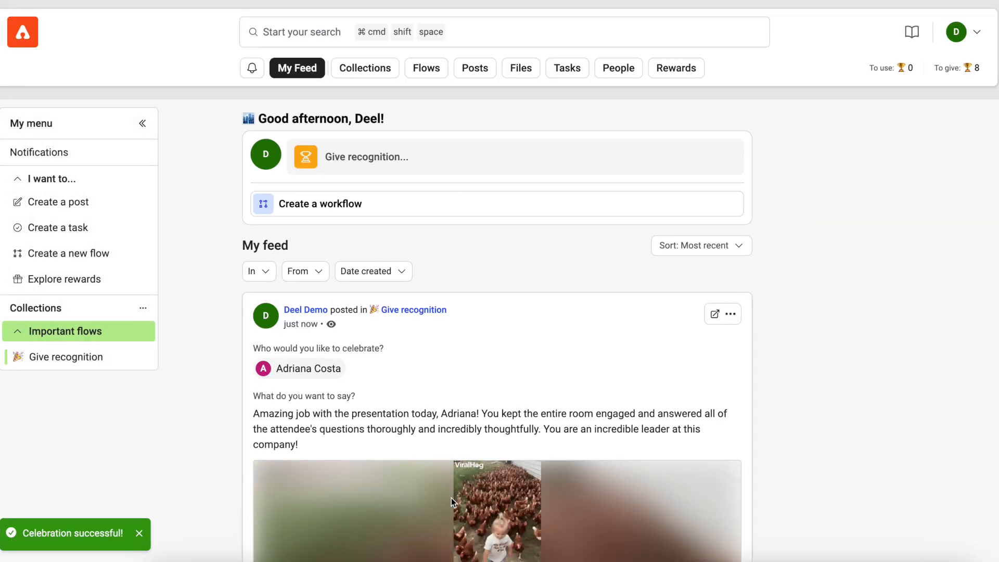
pyautogui.scroll(-4, 426, 414)
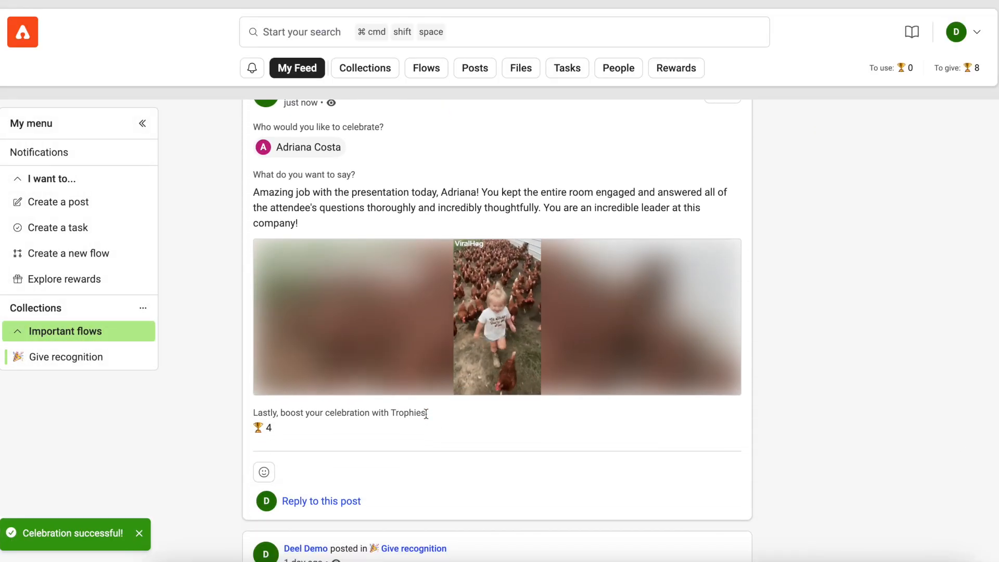
pyautogui.click(314, 501)
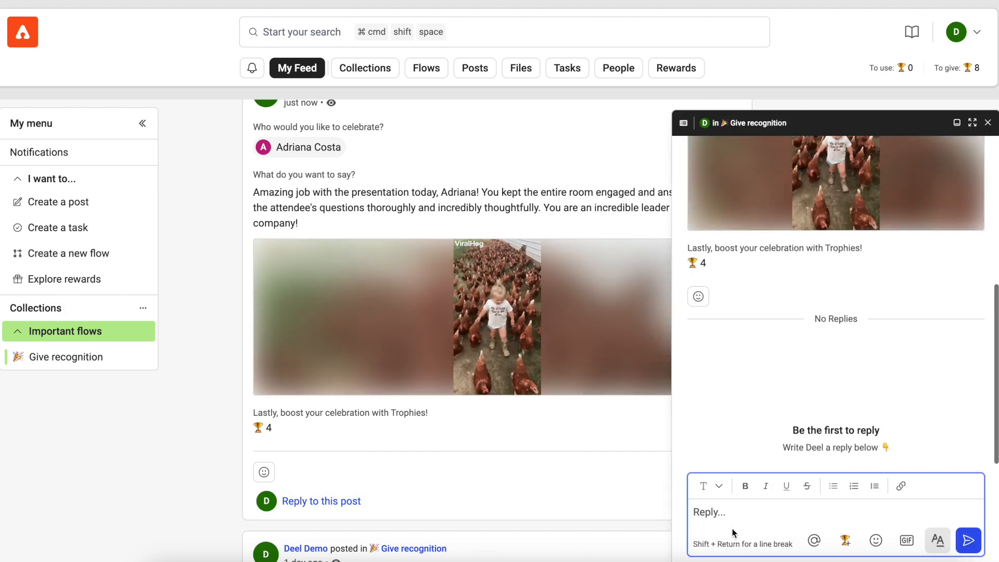
pyautogui.write('give extra')
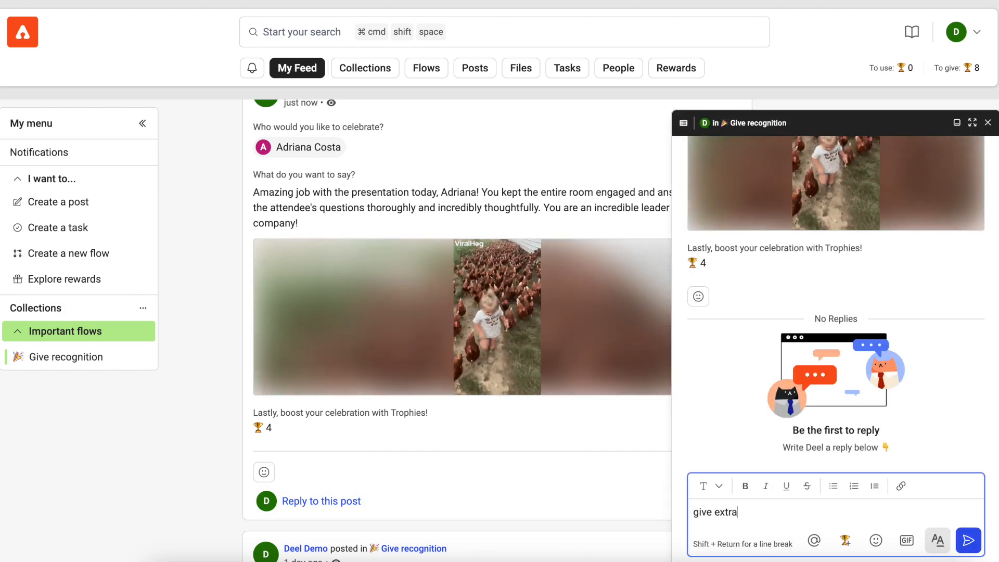
pyautogui.write(' points here @ad')
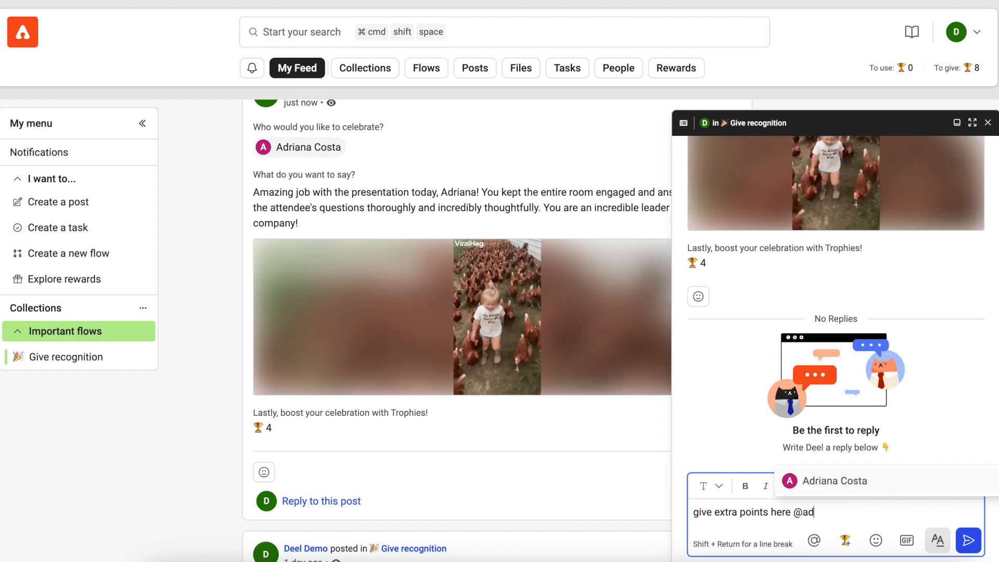
pyautogui.click(834, 482)
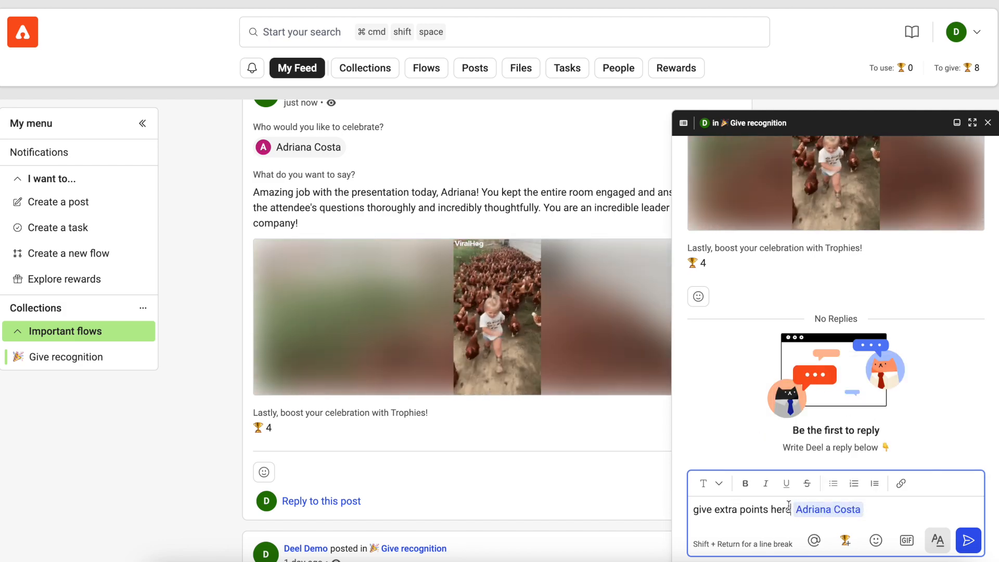
pyautogui.write('to')
pyautogui.moveTo(857, 515)
pyautogui.click(888, 479)
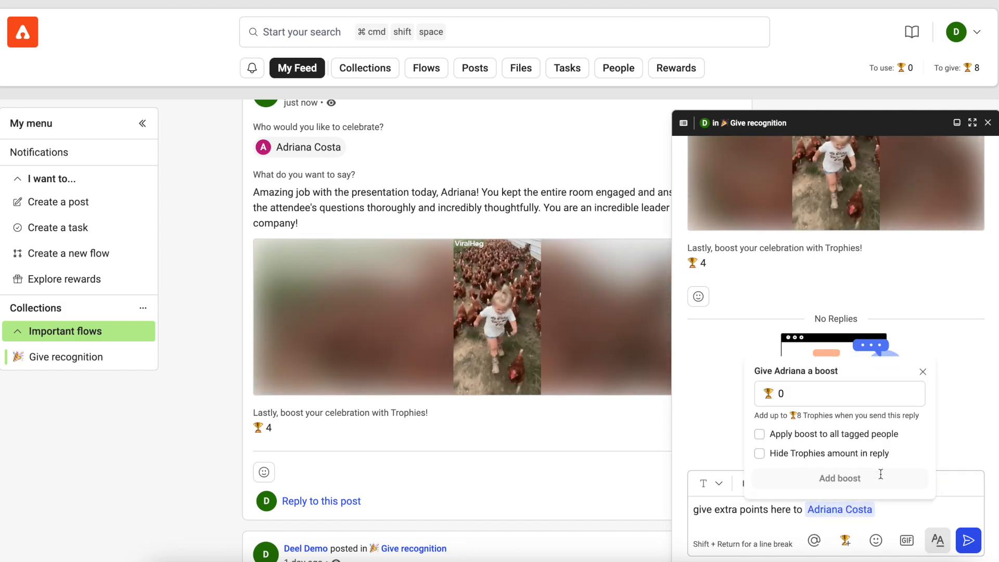
pyautogui.write('1')
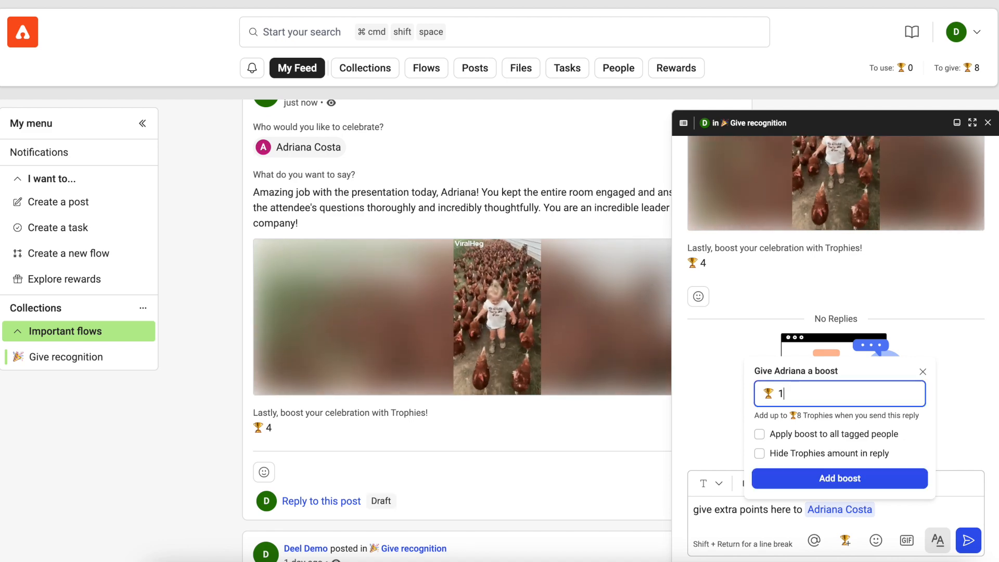
pyautogui.click(834, 477)
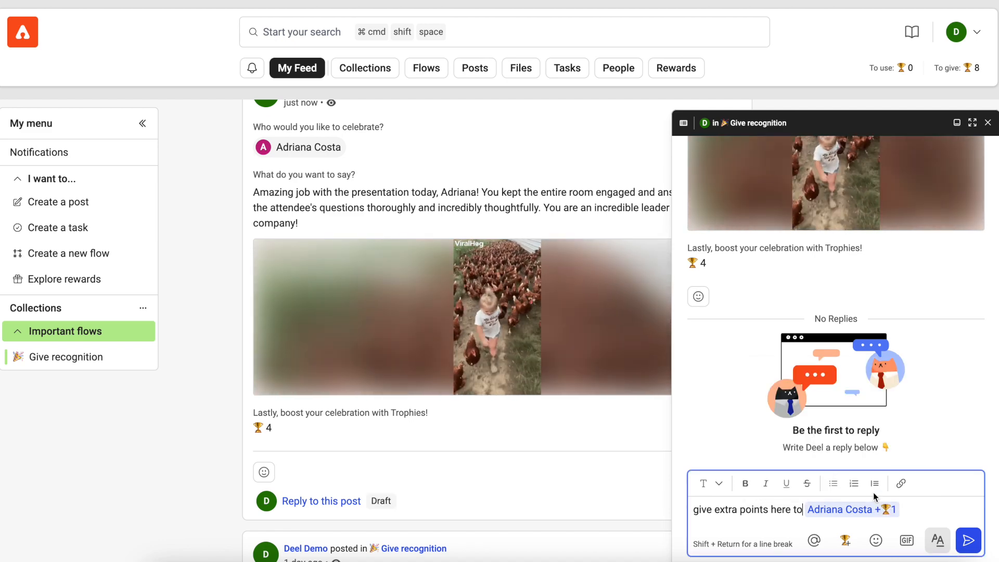
pyautogui.click(969, 543)
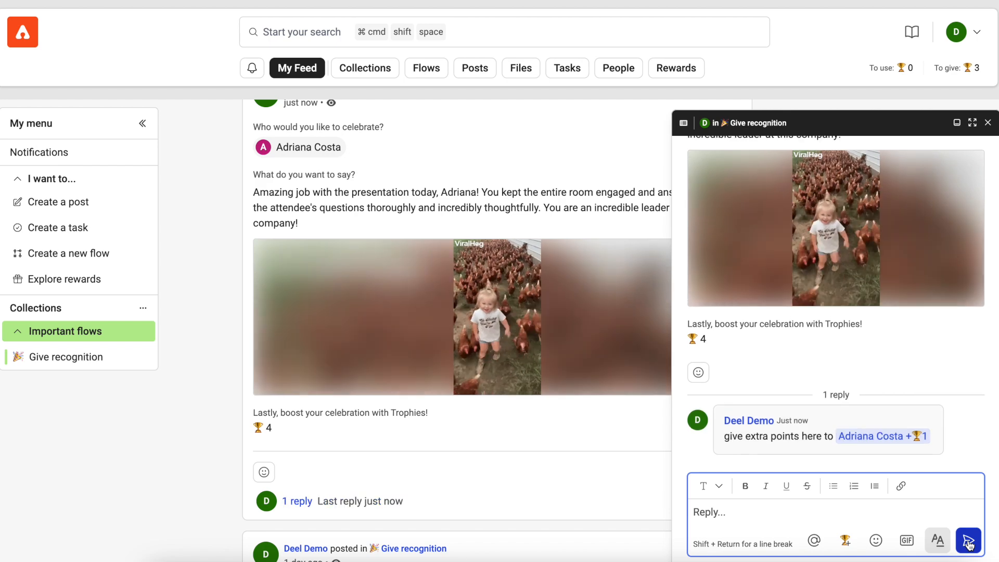
pyautogui.click(987, 122)
pyautogui.scroll(5, 426, 250)
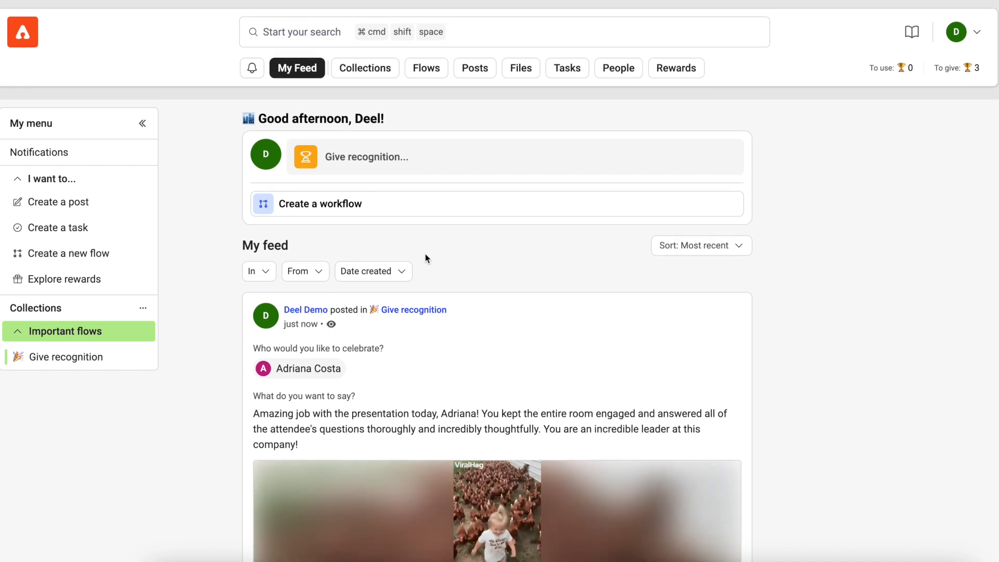
# - Open the Rewards catalogue and filter gift cards by the country United States
pyautogui.click(678, 73)
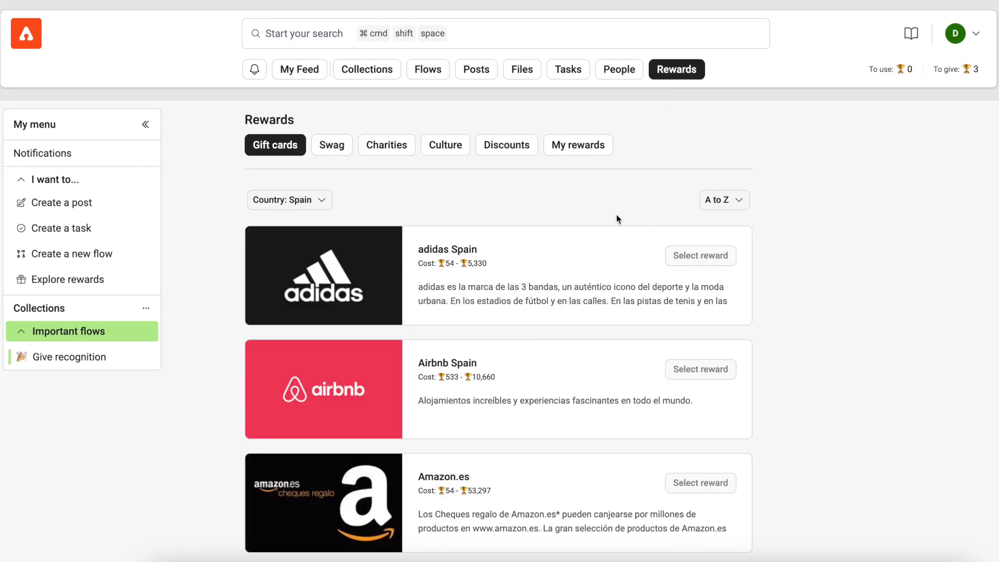
pyautogui.scroll(-2, 615, 266)
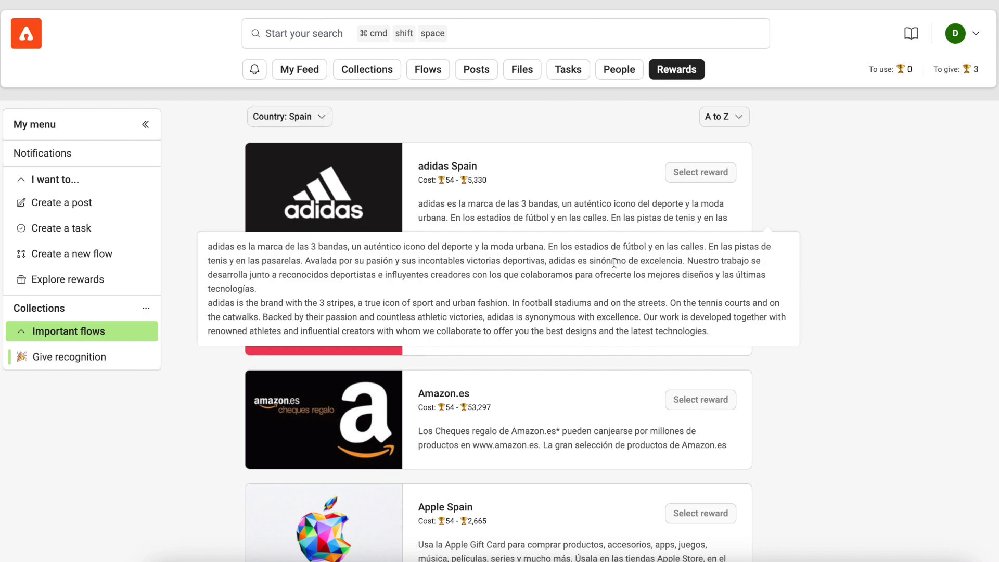
pyautogui.scroll(-15, 615, 265)
pyautogui.scroll(-4, 615, 266)
pyautogui.scroll(20, 613, 268)
pyautogui.click(320, 198)
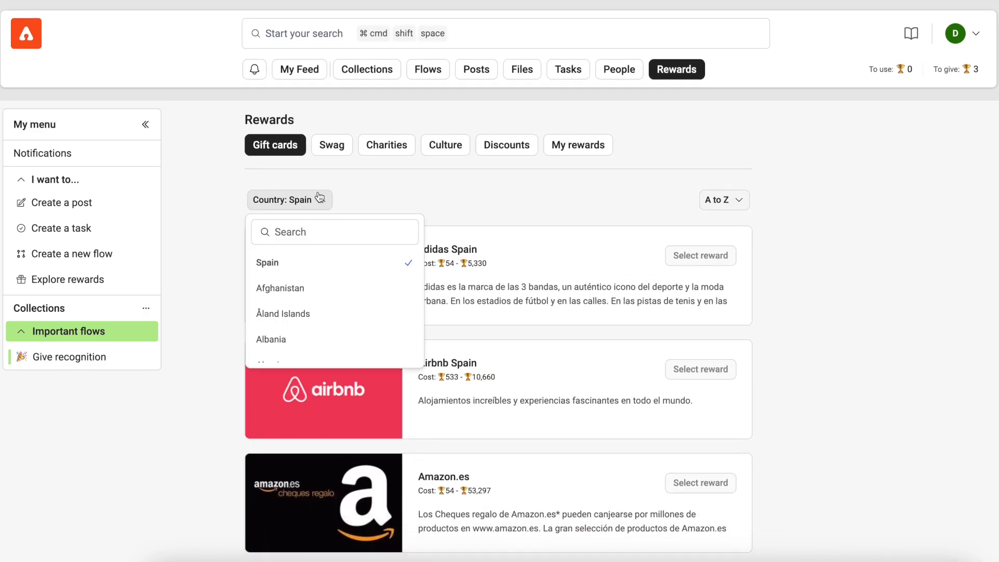
pyautogui.click(309, 228)
pyautogui.write('united s')
pyautogui.click(312, 285)
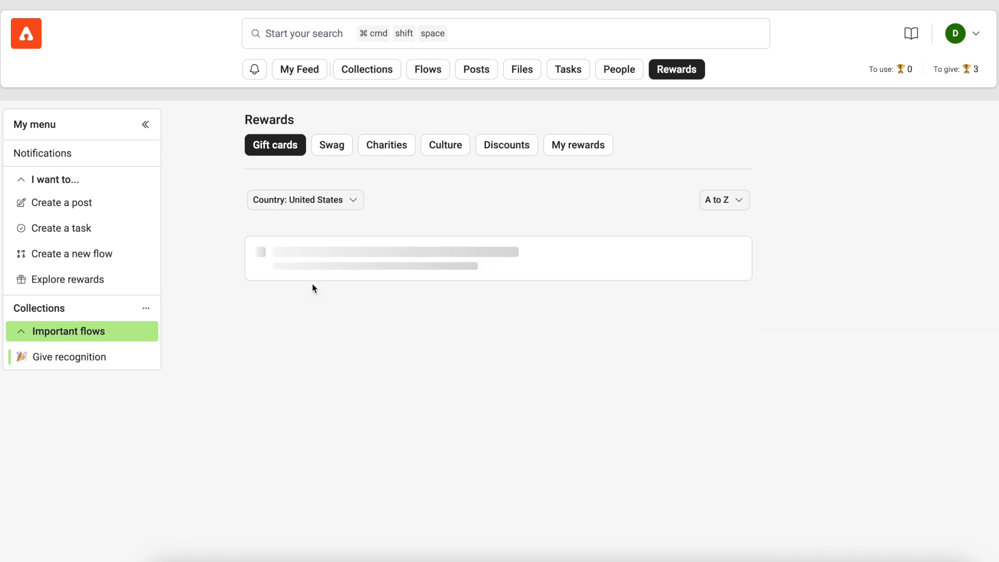
pyautogui.scroll(-3, 633, 307)
pyautogui.scroll(-20, 633, 307)
pyautogui.scroll(-3, 635, 308)
pyautogui.scroll(15, 635, 308)
pyautogui.scroll(20, 635, 308)
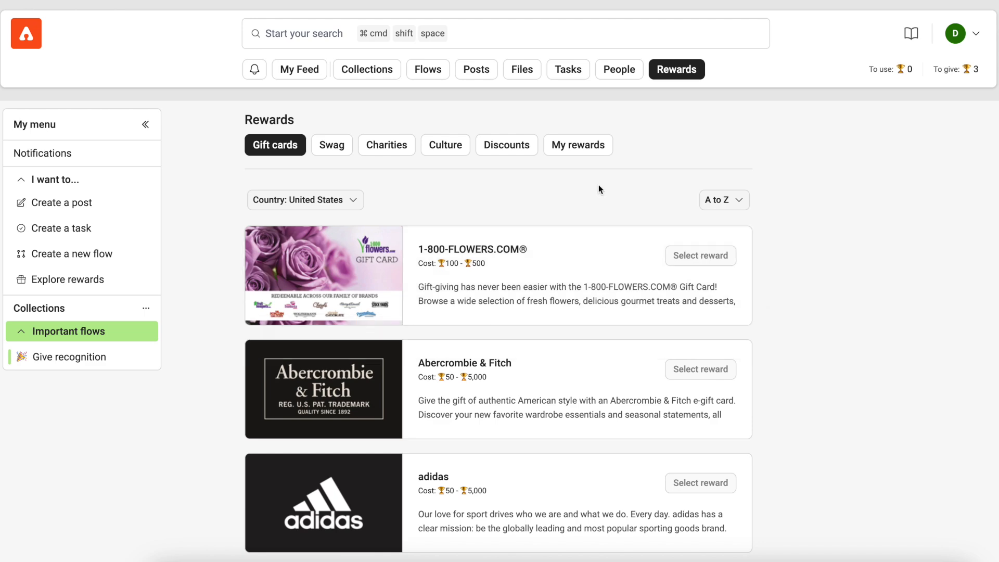
# - Return to the home feed and begin creating a new flow
pyautogui.click(299, 69)
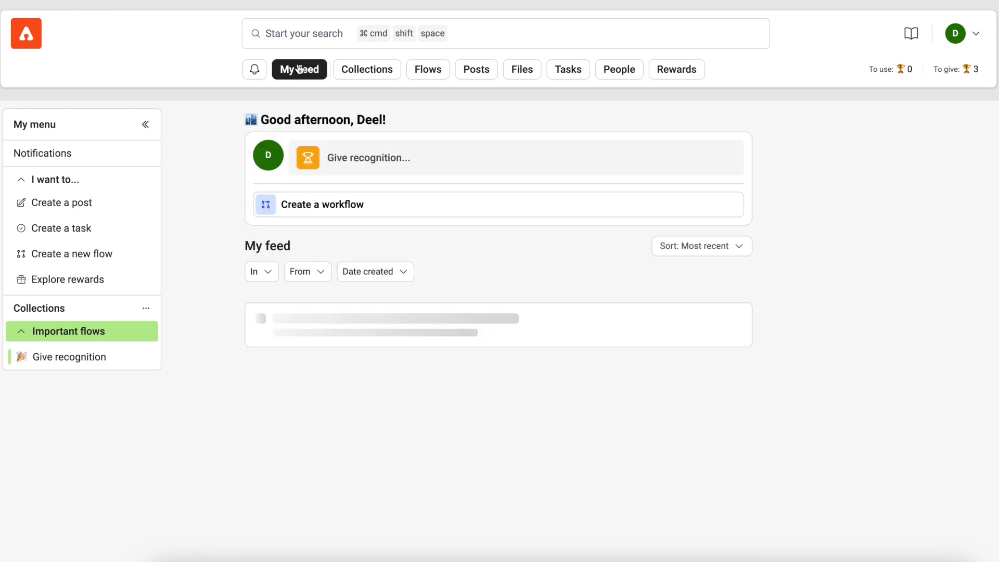
pyautogui.click(78, 253)
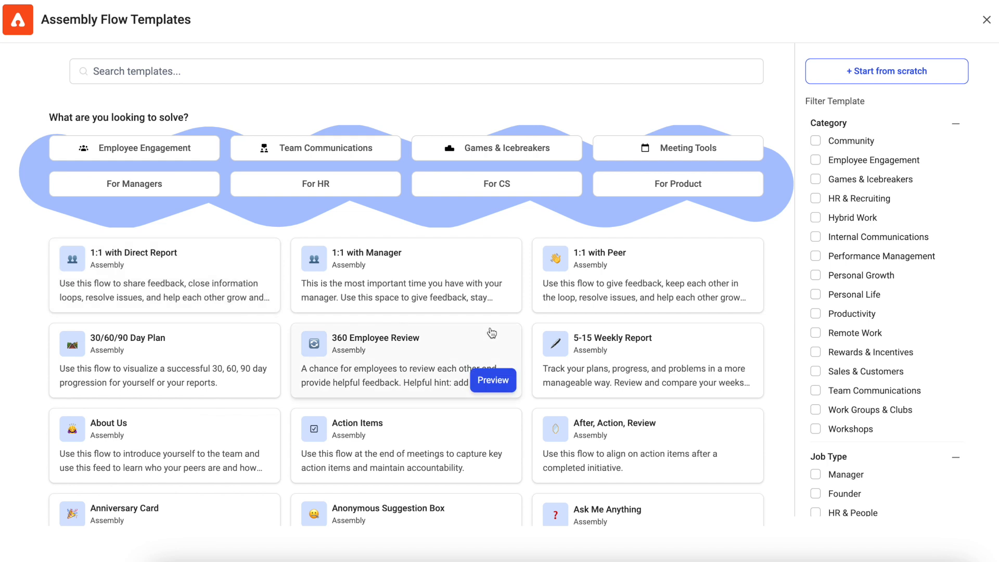
pyautogui.scroll(-2, 490, 327)
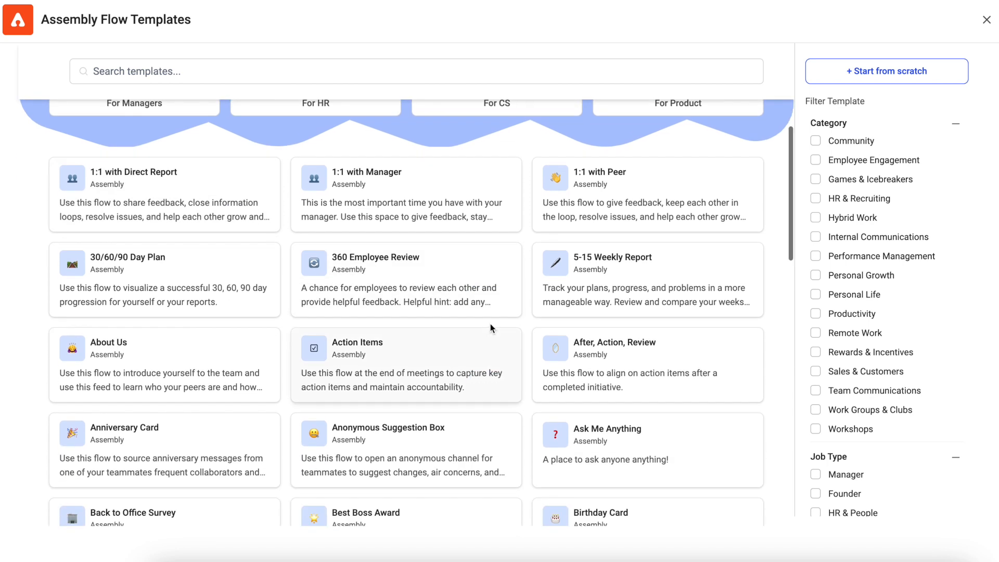
pyautogui.scroll(2, 490, 323)
# - Search templates for 'contest' and create a flow from the Sales Contest template
pyautogui.click(196, 66)
pyautogui.write('contest')
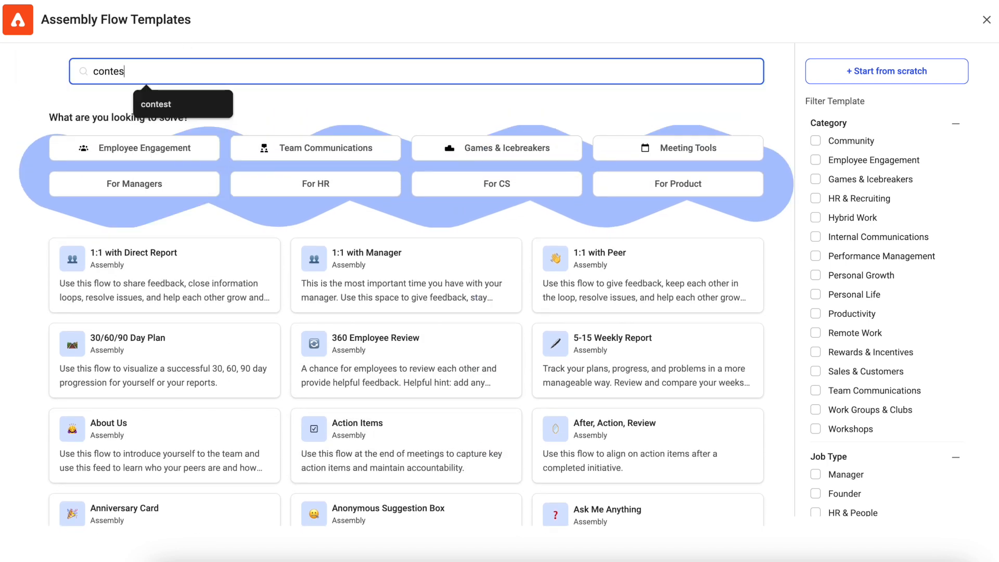
pyautogui.moveTo(336, 219)
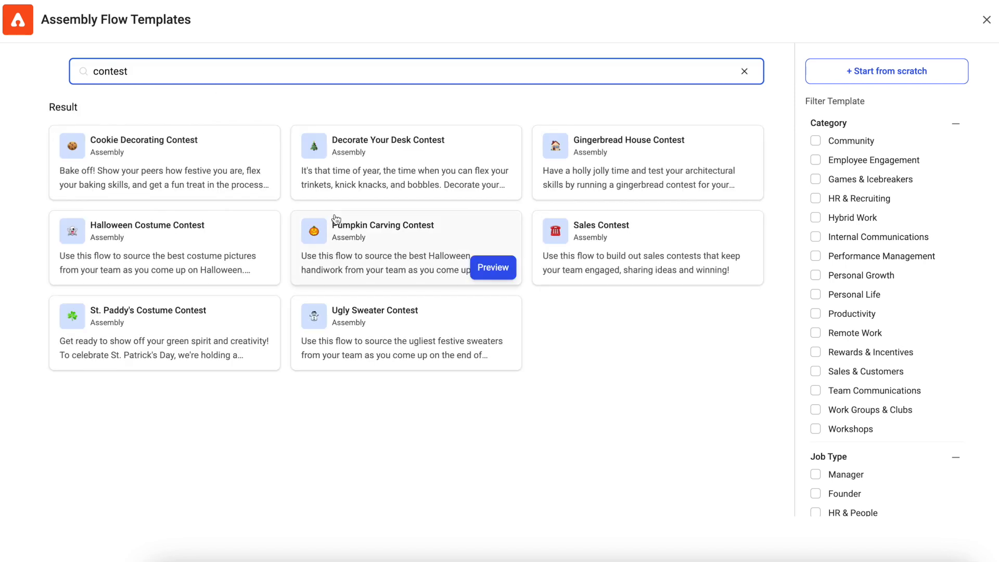
pyautogui.moveTo(603, 235)
pyautogui.click(733, 267)
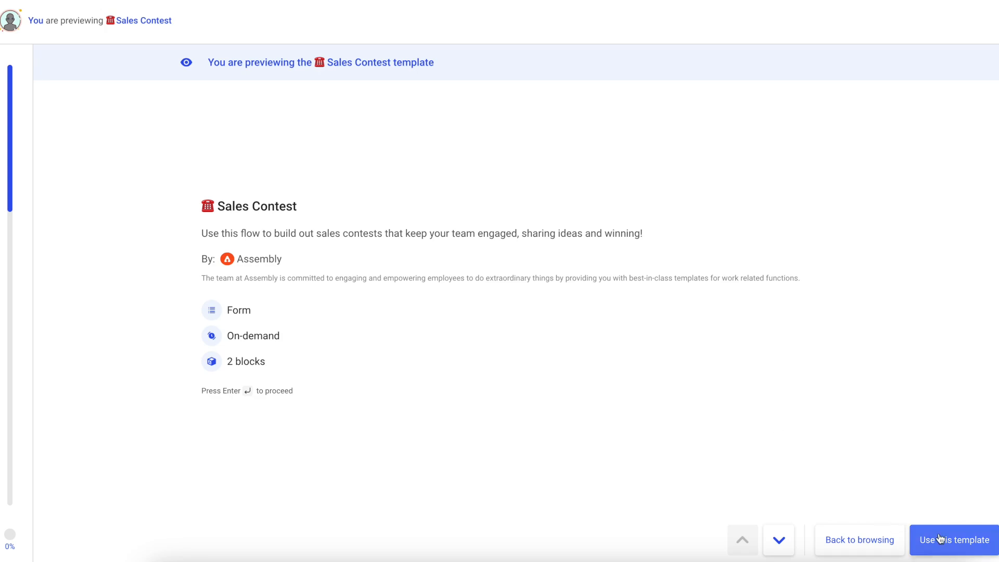
pyautogui.click(935, 538)
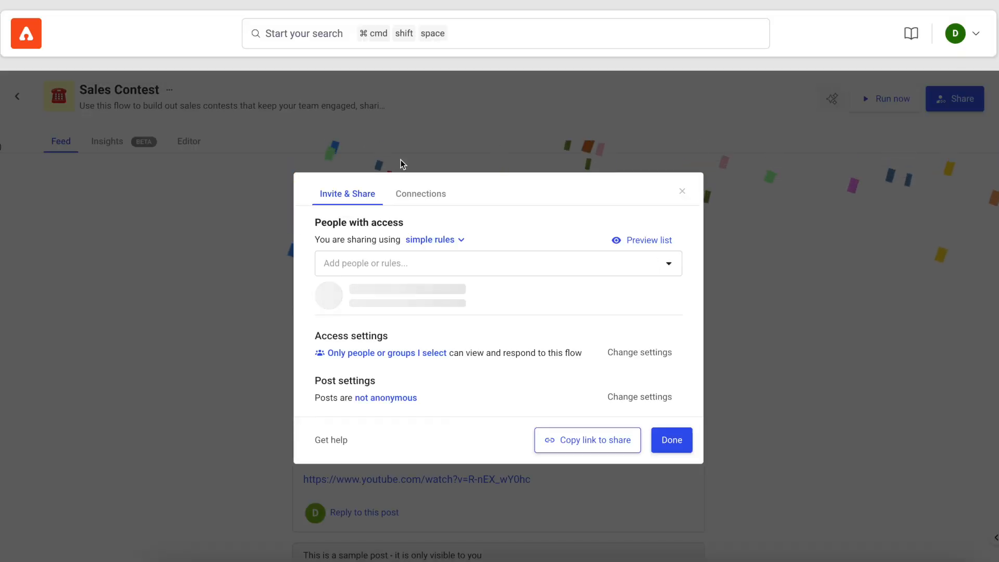
# - Add a 'Department is Sales' sharing rule to the flow and save with Done
pyautogui.click(443, 253)
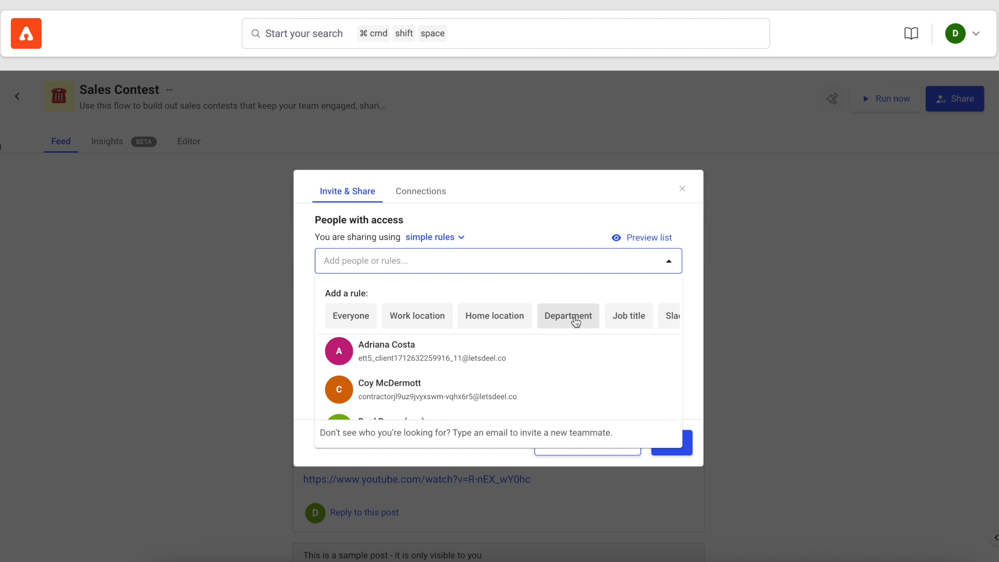
pyautogui.click(568, 316)
pyautogui.write('sal')
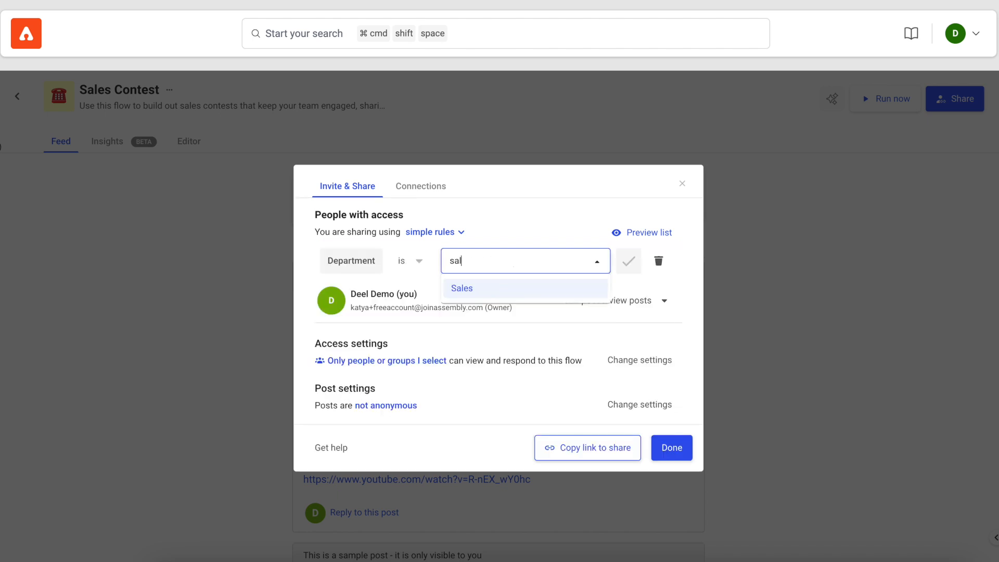
pyautogui.click(515, 295)
pyautogui.click(618, 257)
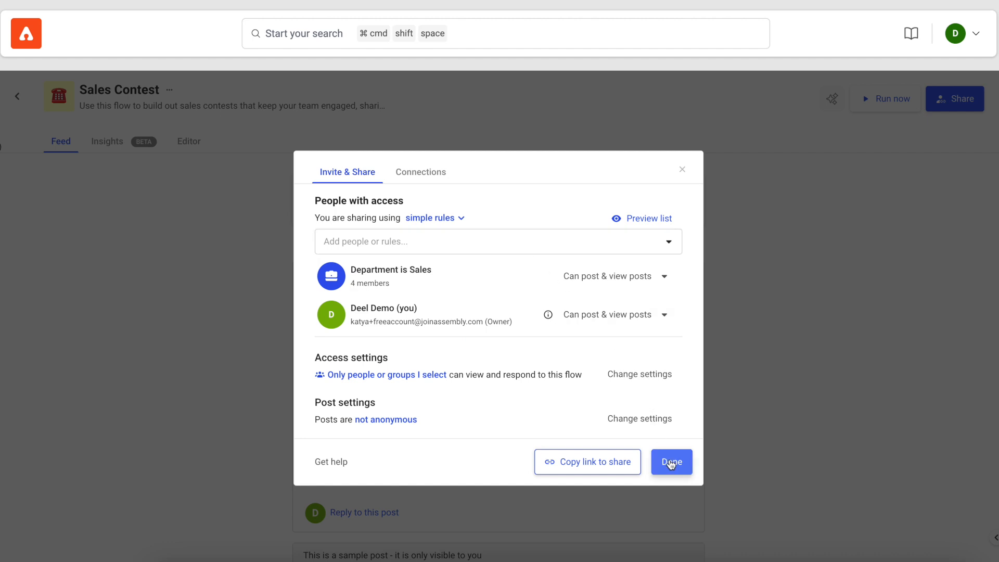
pyautogui.click(670, 462)
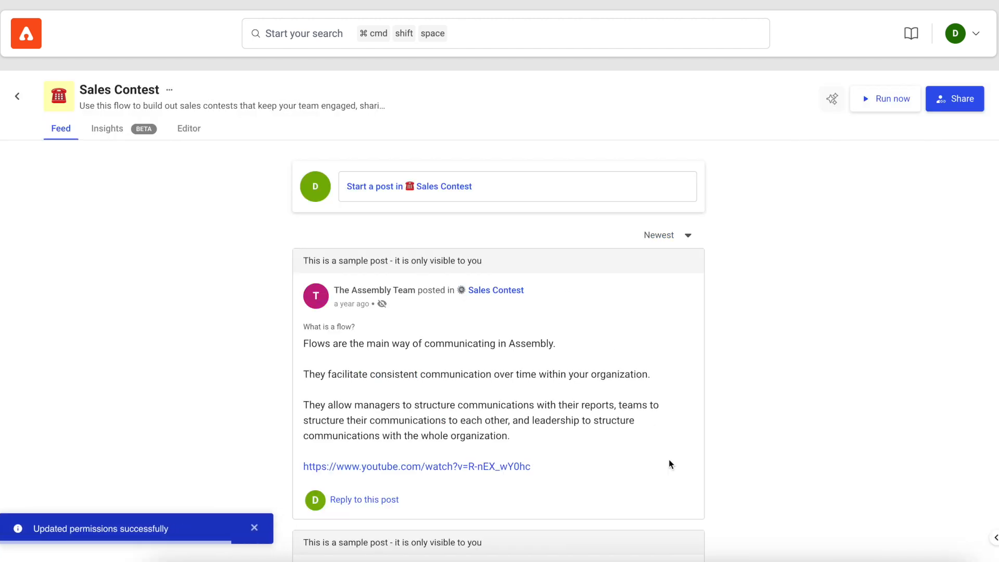
# - Post a Sales Contest answer with the deeldemo image and a pasted note on what worked well
pyautogui.click(473, 194)
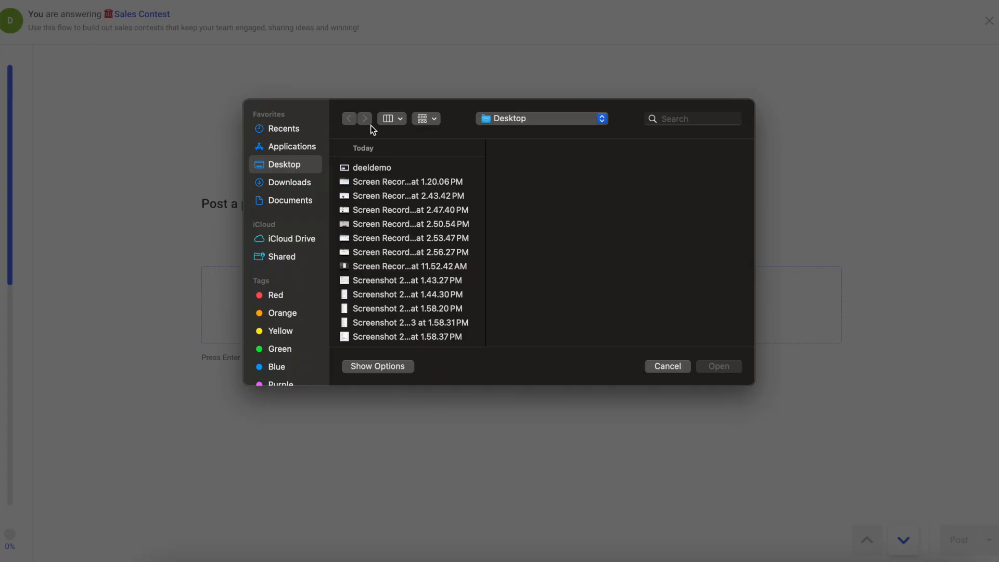
pyautogui.click(380, 167)
pyautogui.click(722, 368)
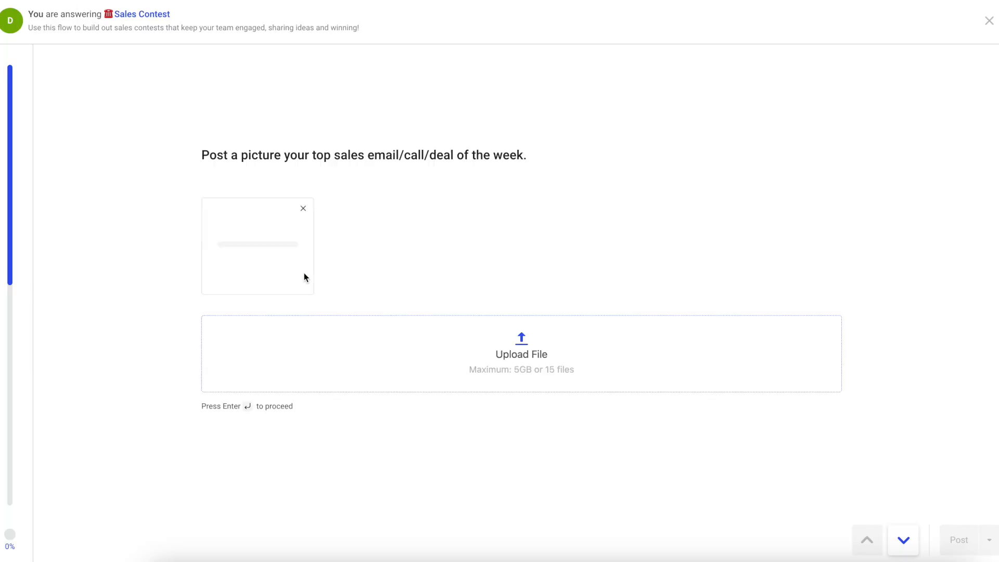
pyautogui.press('Return')
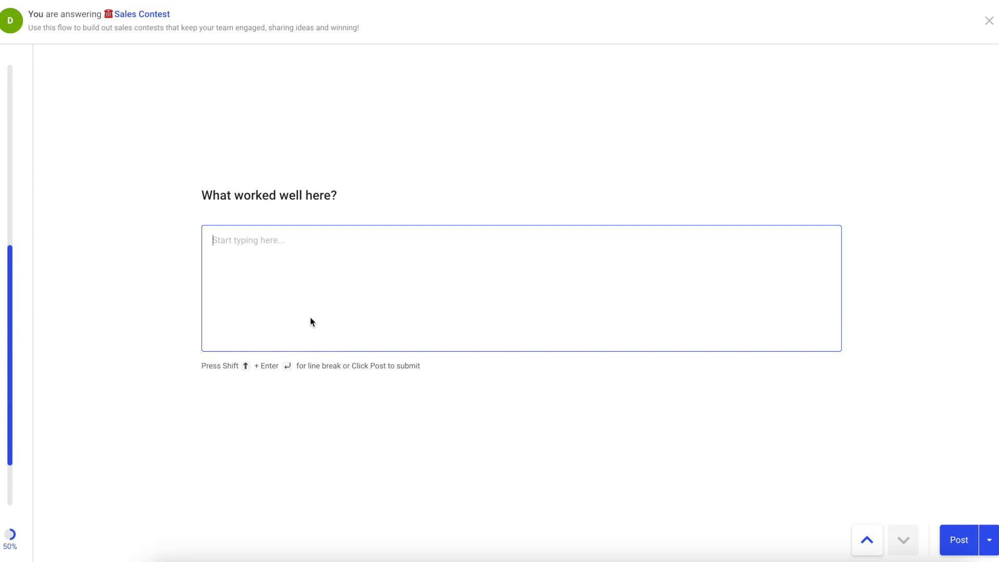
pyautogui.write('Your team can post in this workflow and everyone can share their accomplishments and engage with each other on the posts!')
pyautogui.click(955, 541)
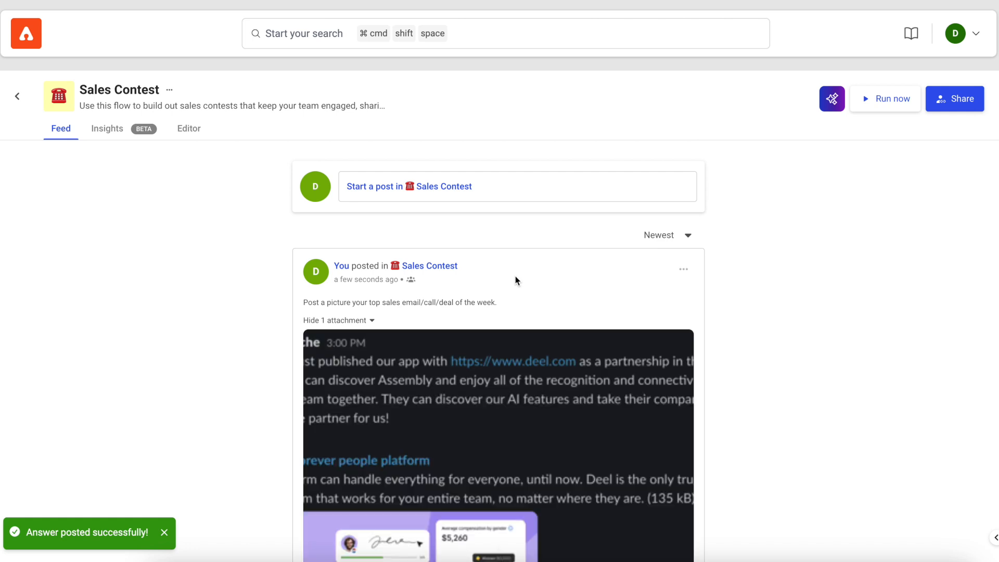
pyautogui.scroll(-6, 515, 275)
pyautogui.scroll(-1, 364, 543)
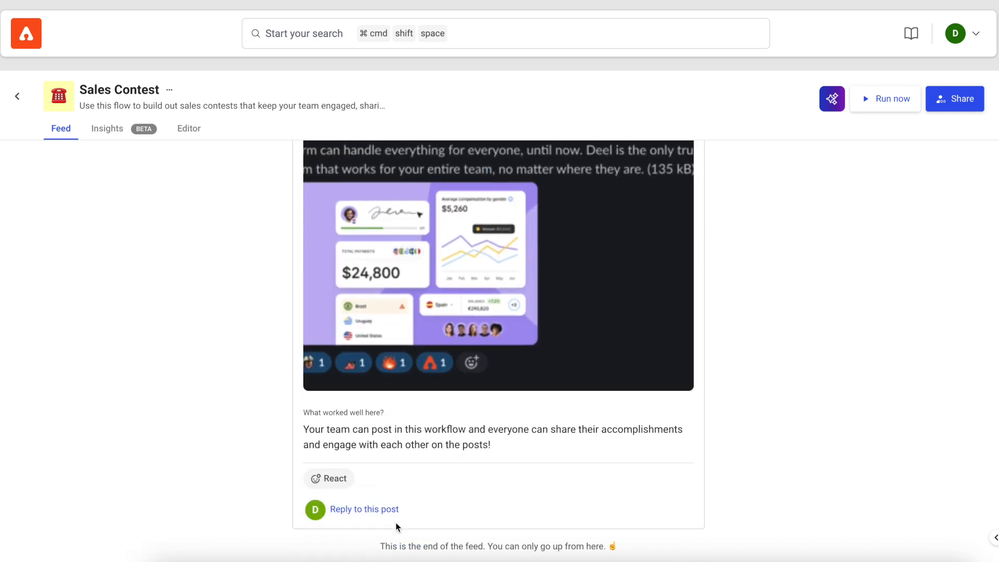
pyautogui.click(367, 509)
pyautogui.write('amzin')
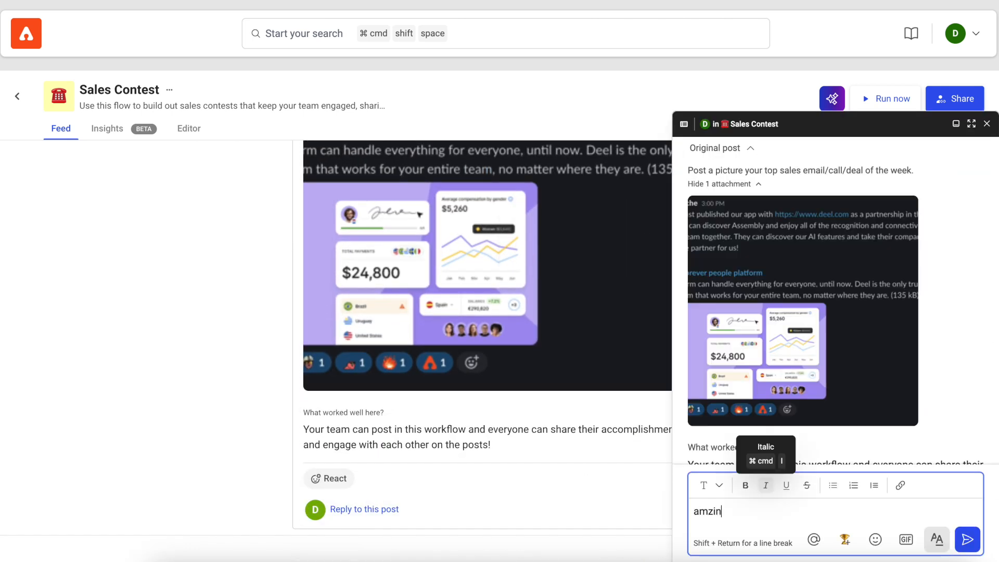
pyautogui.write('g work! @katya')
pyautogui.click(848, 462)
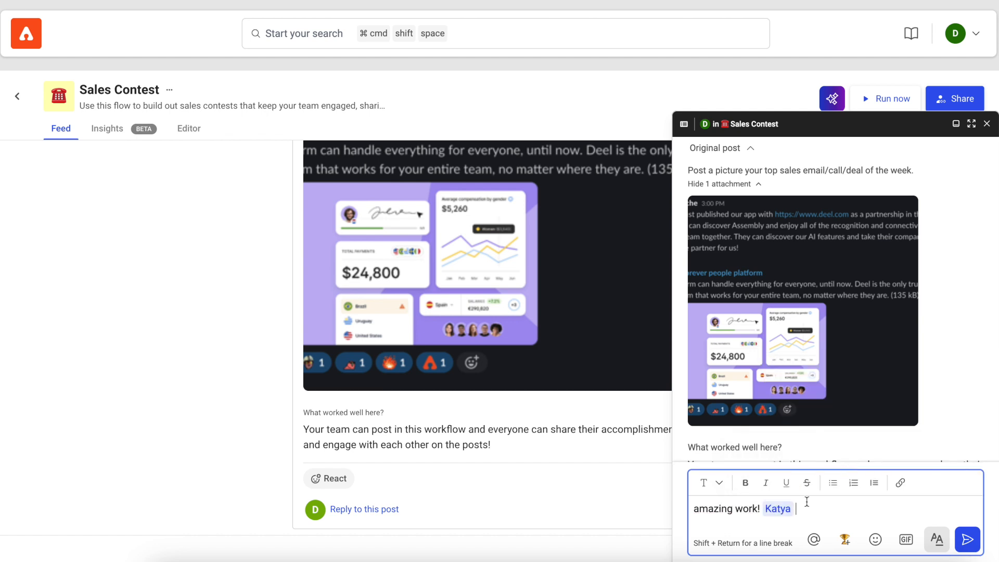
pyautogui.moveTo(777, 508)
pyautogui.click(816, 479)
pyautogui.click(735, 398)
pyautogui.press('BackSpace')
pyautogui.write('4')
pyautogui.click(801, 478)
pyautogui.press('Return')
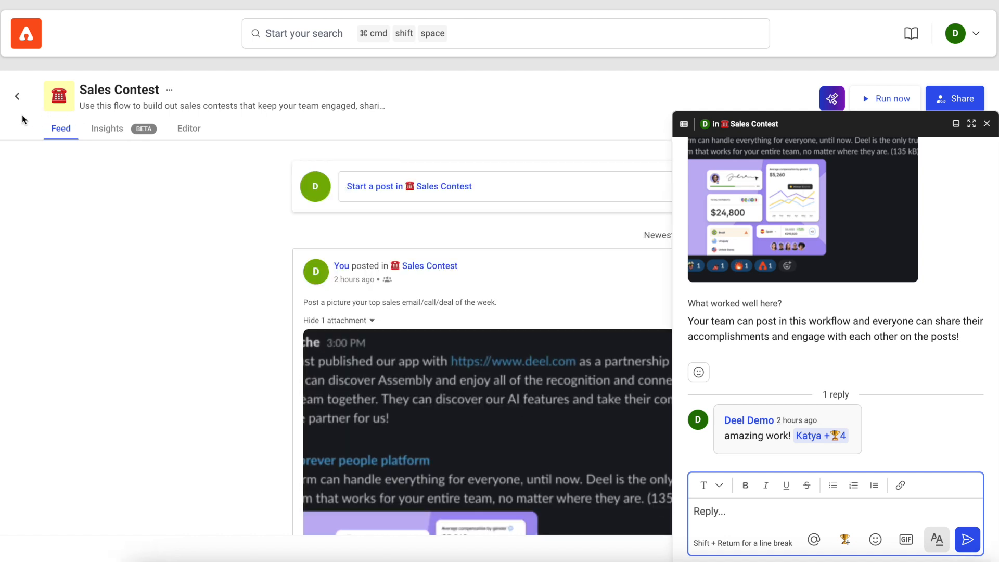
pyautogui.click(17, 96)
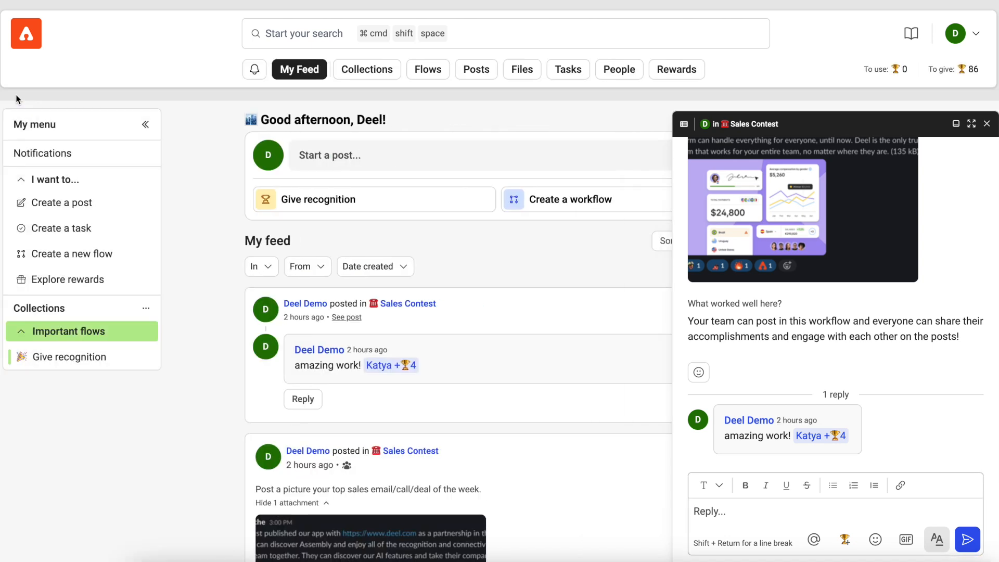
# - Share the contest post as an announcement titled 'Sales contest winner' with a pasted description
pyautogui.click(731, 456)
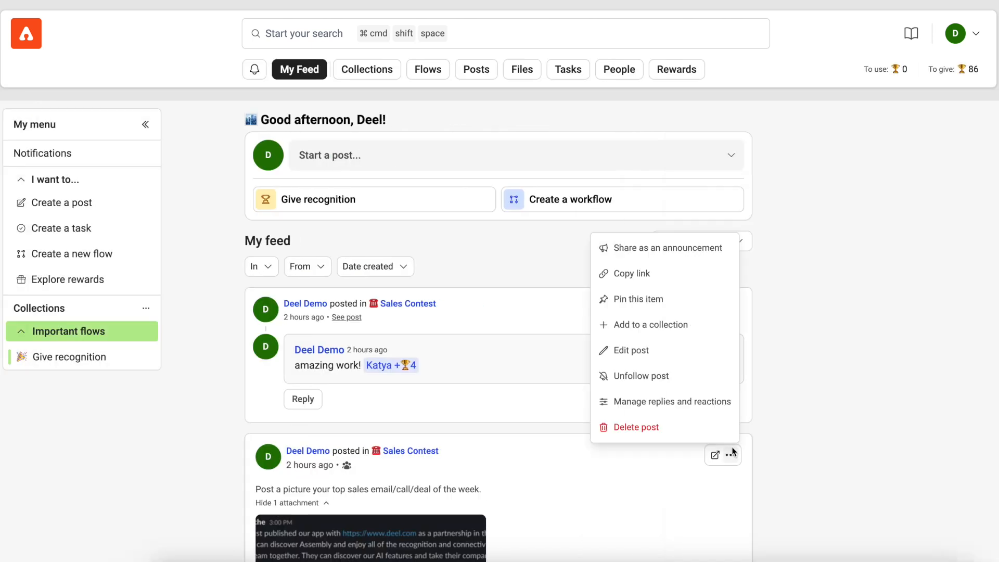
pyautogui.click(676, 247)
pyautogui.click(382, 202)
pyautogui.write('Sales contest winner!')
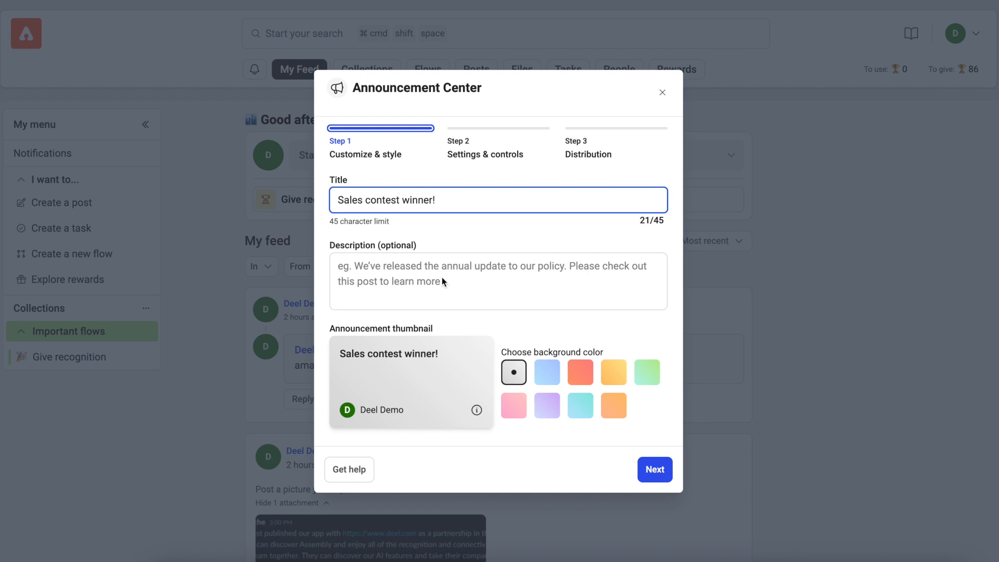
pyautogui.click(442, 280)
pyautogui.write('Happy to announce our winner of the sales contest, Katya! We are looking forward to onboarding all of the new customers who find us through our new Deel partnership. Check our her post!')
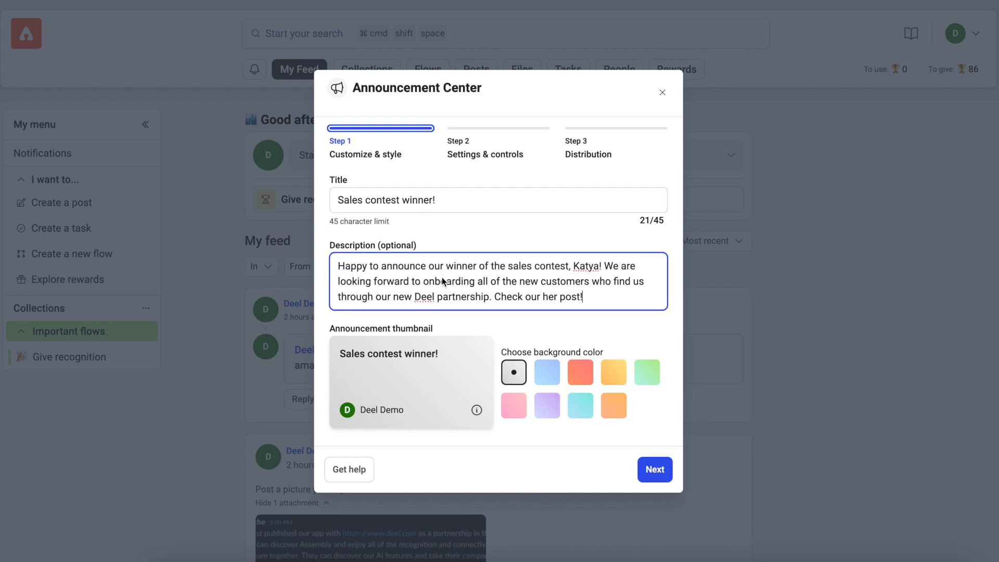
# - Publish the announcement with default settings and open it from the home feed
pyautogui.click(647, 468)
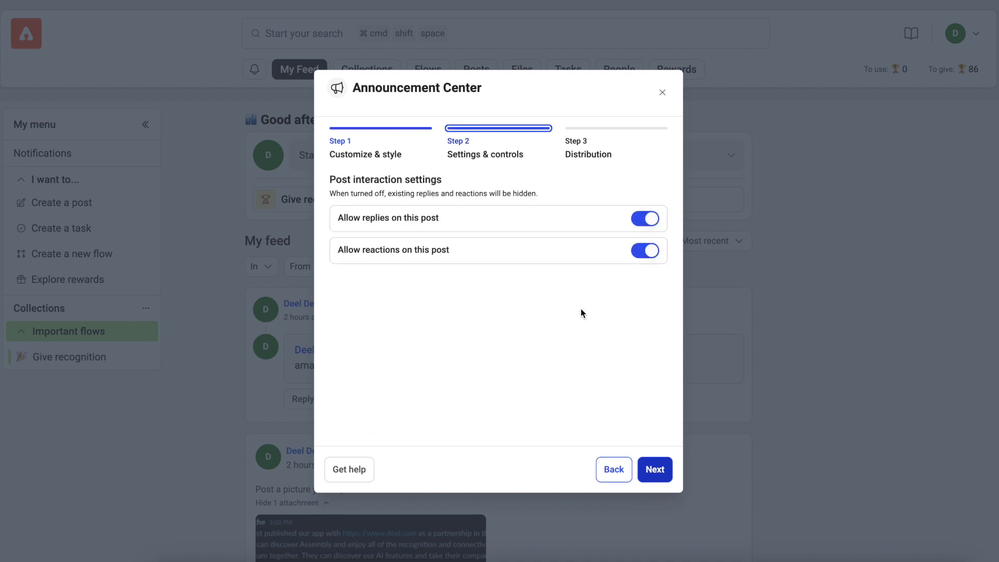
pyautogui.click(653, 475)
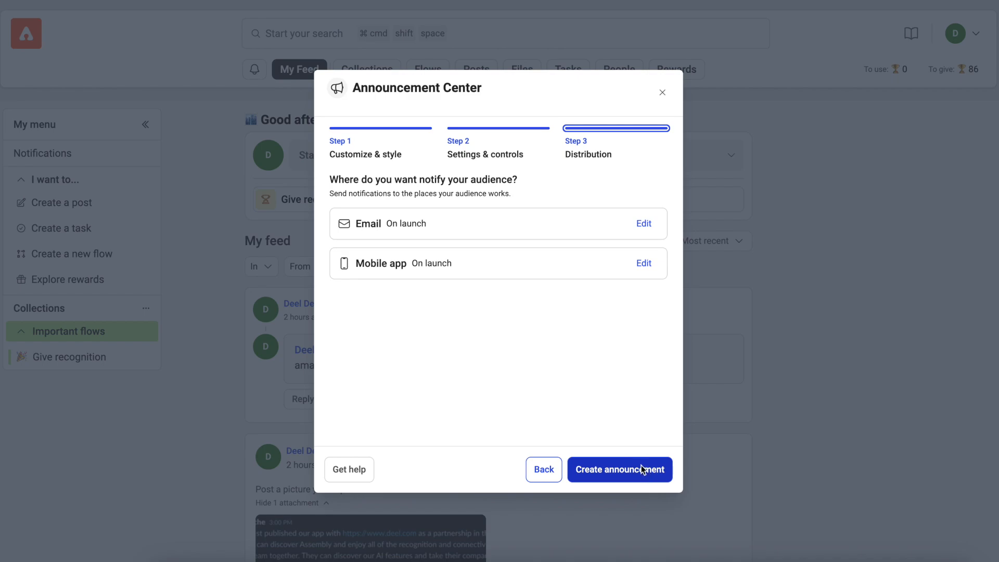
pyautogui.click(642, 469)
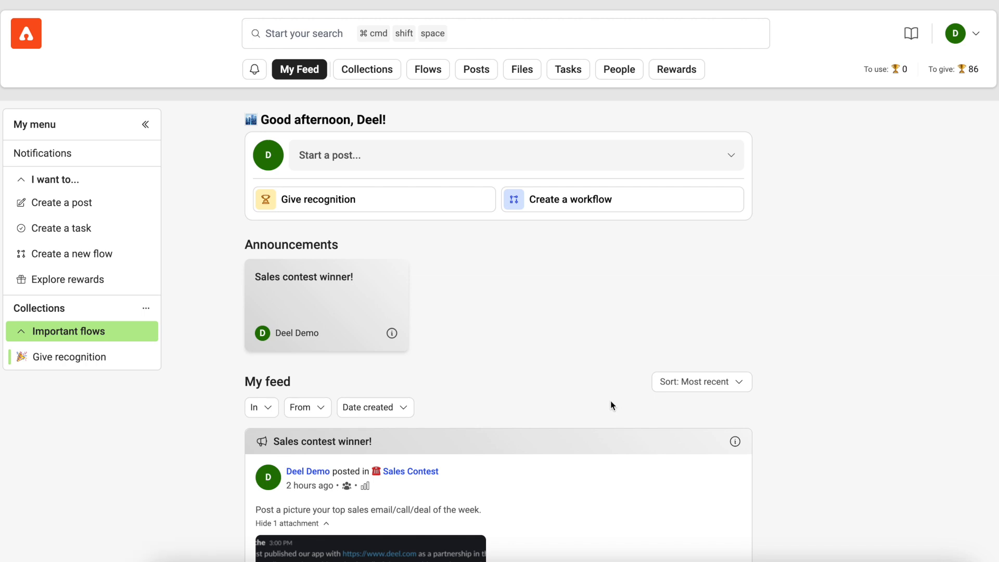
pyautogui.click(346, 298)
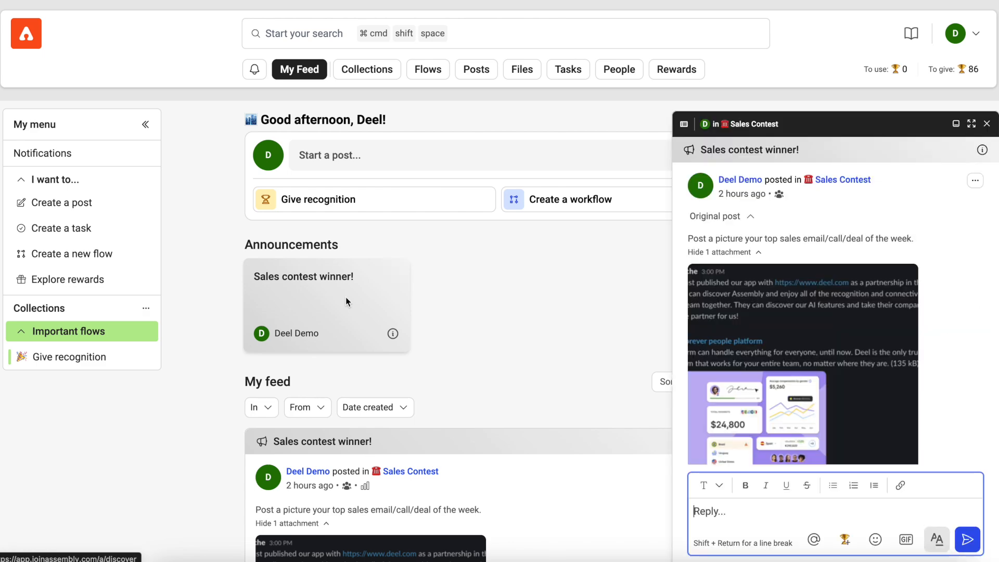
pyautogui.scroll(-3, 809, 332)
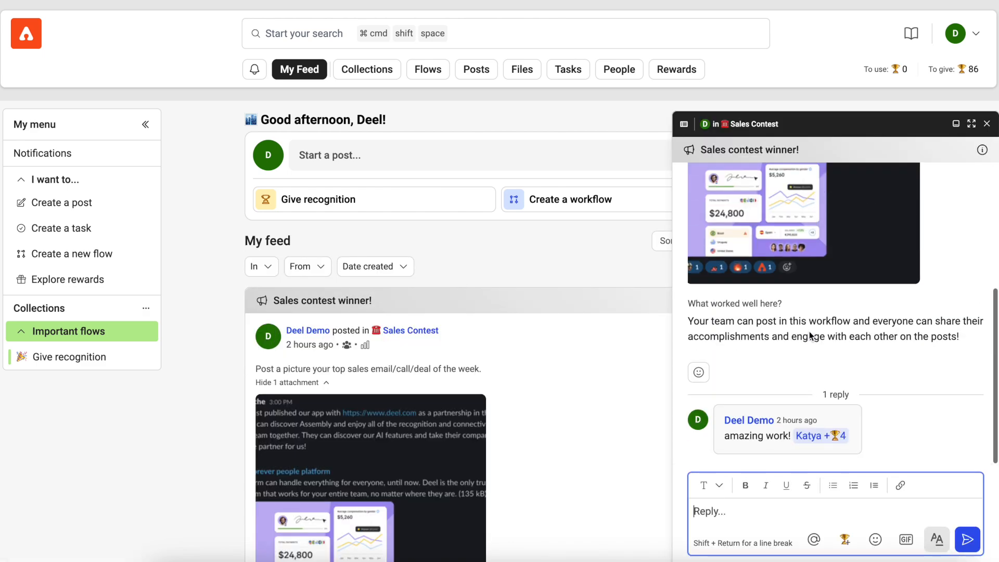